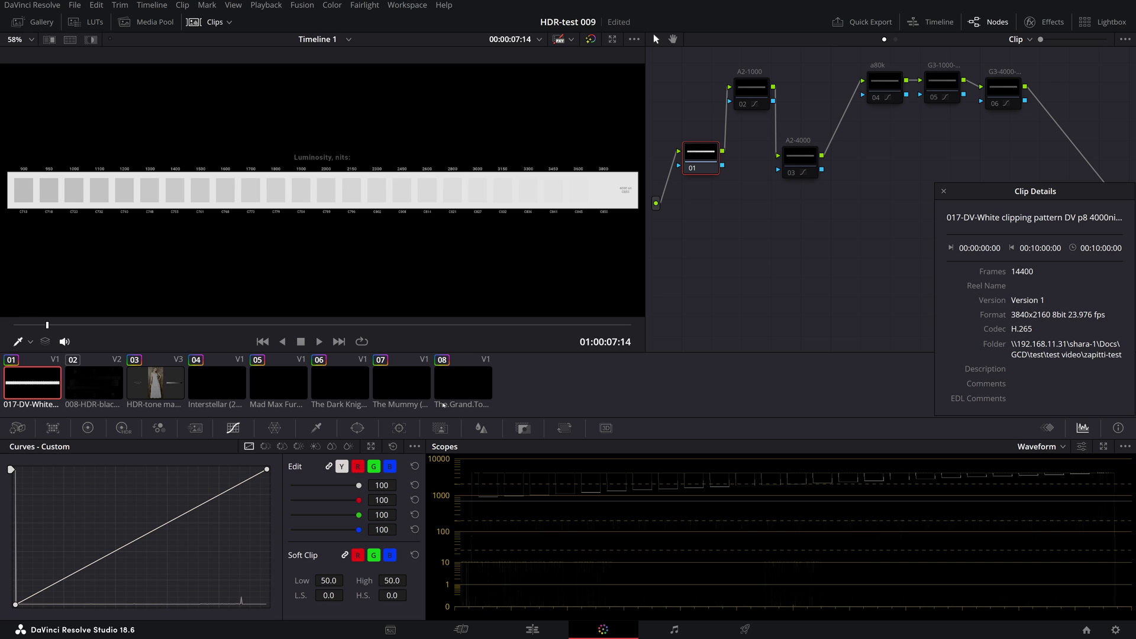
Examine the custom curves of the A2-1000, A2-4000, a80k, G3-1000 and G3-4000 nodes in turn.
{"action": "key", "text": "ctrl+s"}
{"action": "left_click", "coordinate": [748, 91]}
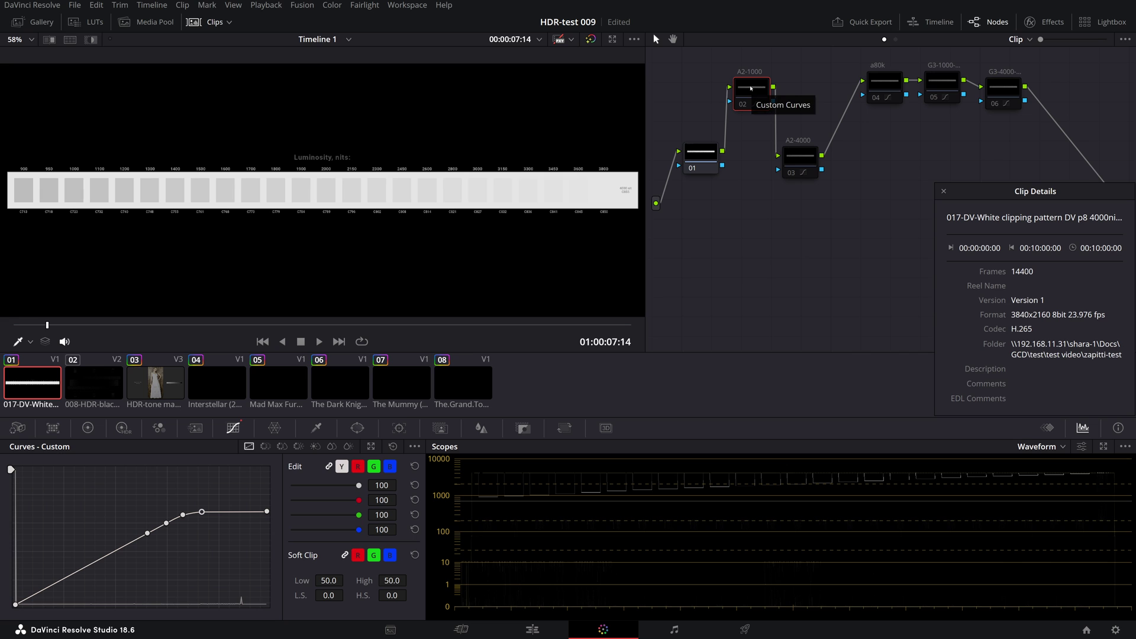
{"action": "left_click", "coordinate": [797, 157]}
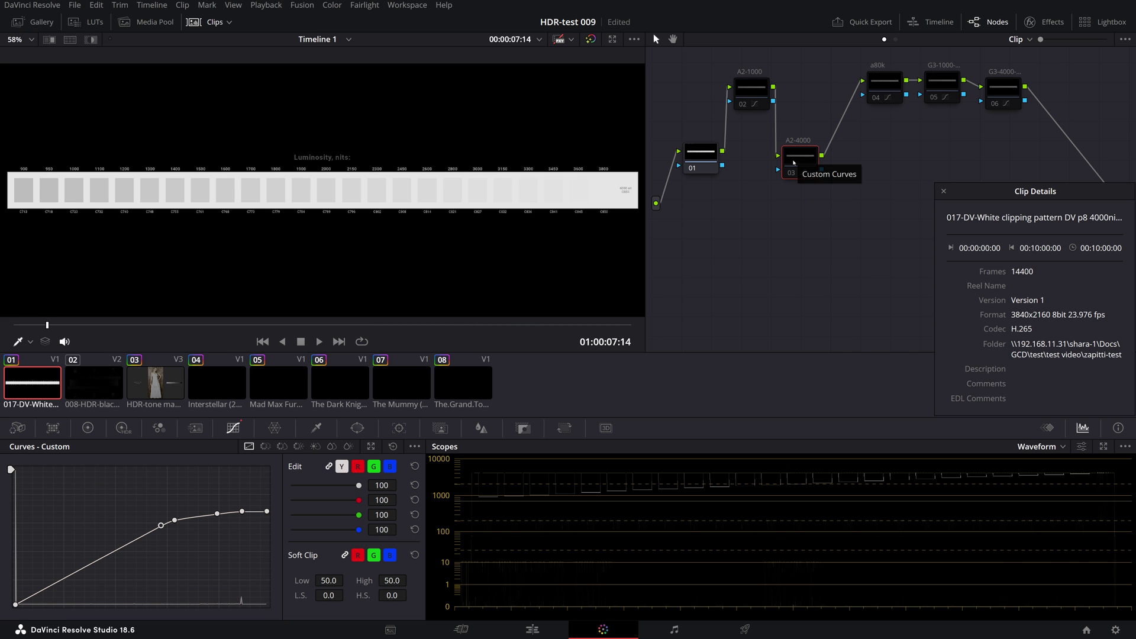
{"action": "key", "text": "ctrl+s"}
{"action": "left_click", "coordinate": [888, 86]}
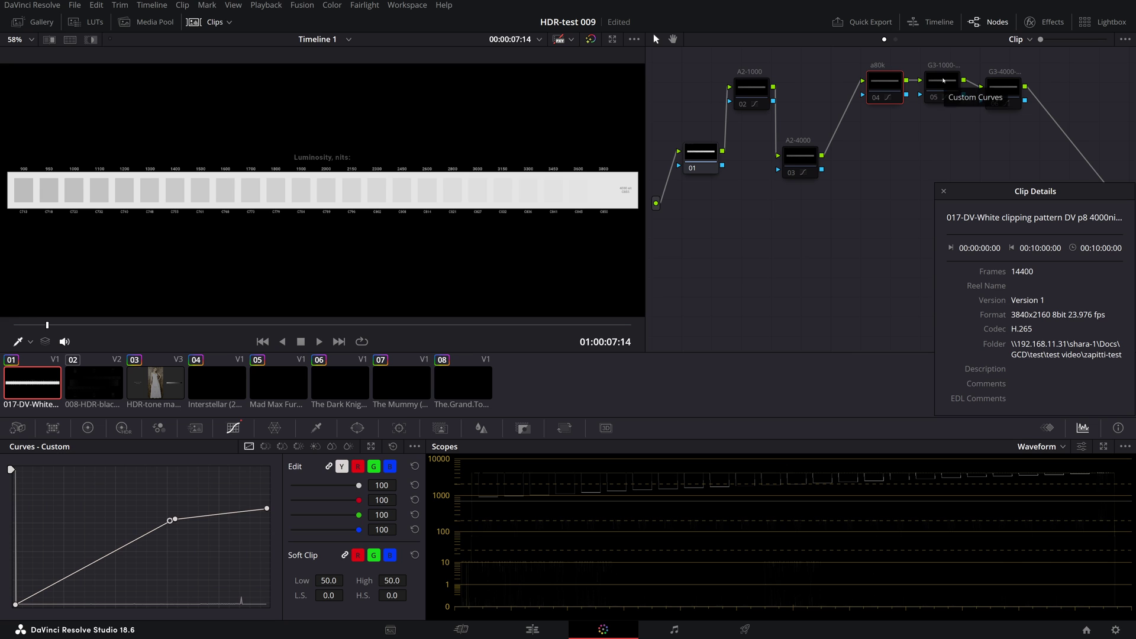
{"action": "left_click", "coordinate": [943, 80]}
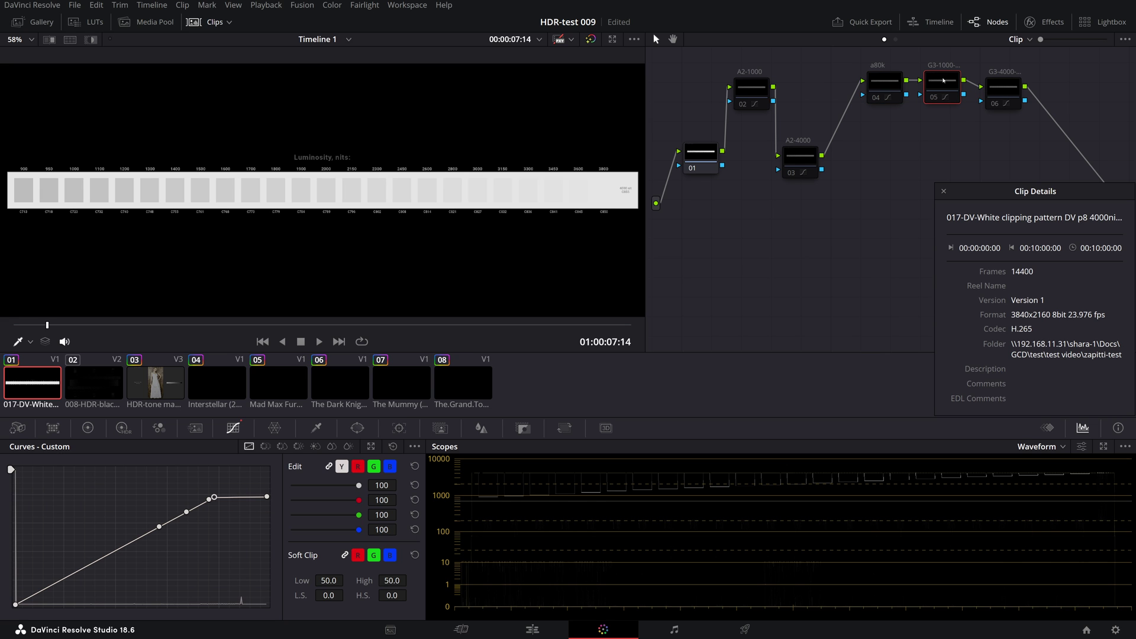
{"action": "left_click", "coordinate": [1002, 87]}
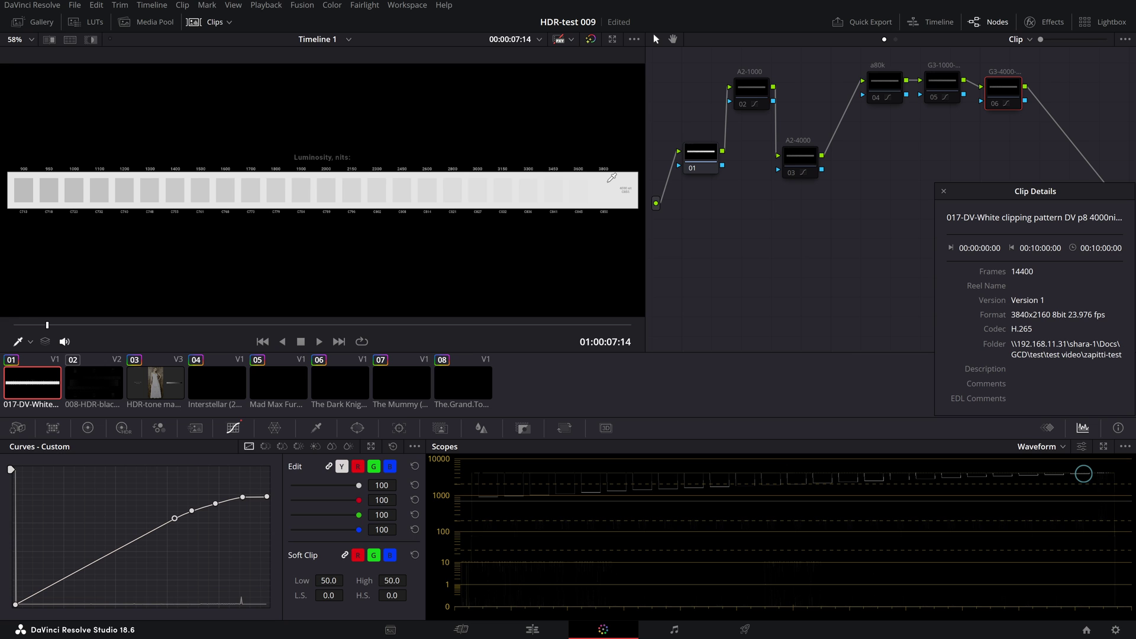
Compare the A2-1000 and A2-4000 curves, and enable only A2-1000 to check the white clipping pattern on the waveform.
{"action": "key", "text": "alt+shift+semicolon"}
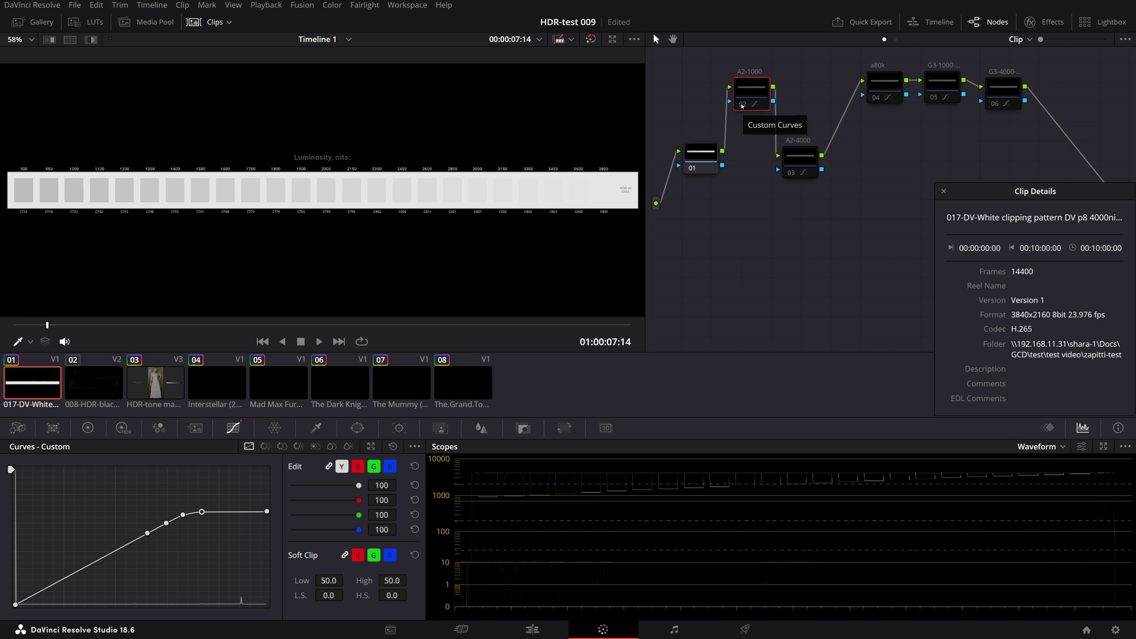
{"action": "key", "text": "ctrl+s"}
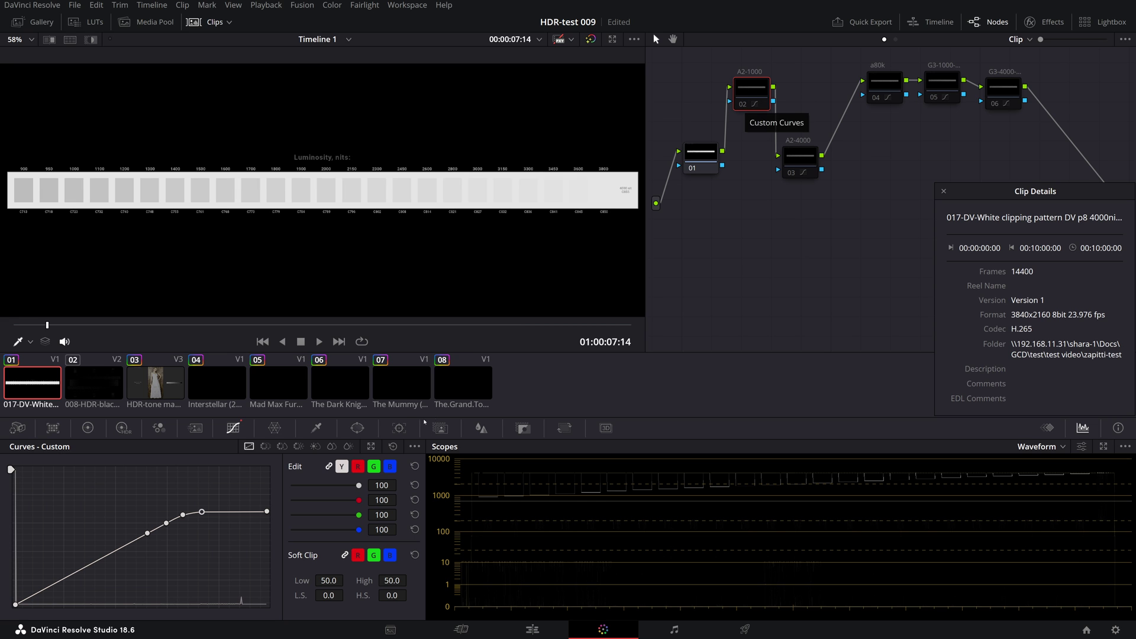
{"action": "left_click", "coordinate": [805, 160]}
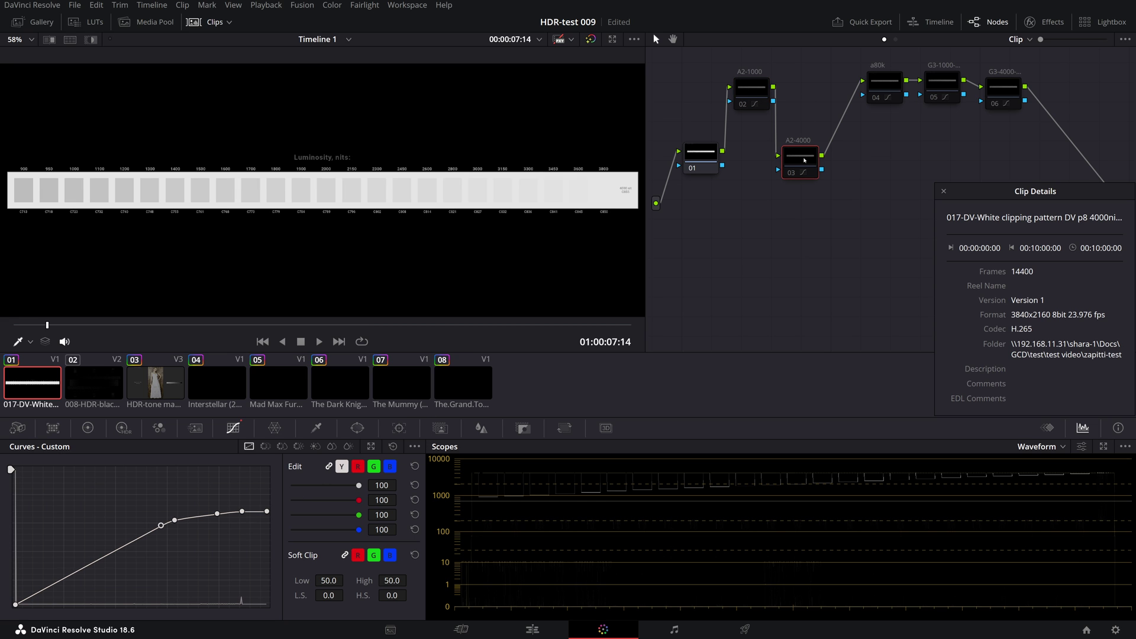
{"action": "left_click", "coordinate": [760, 96]}
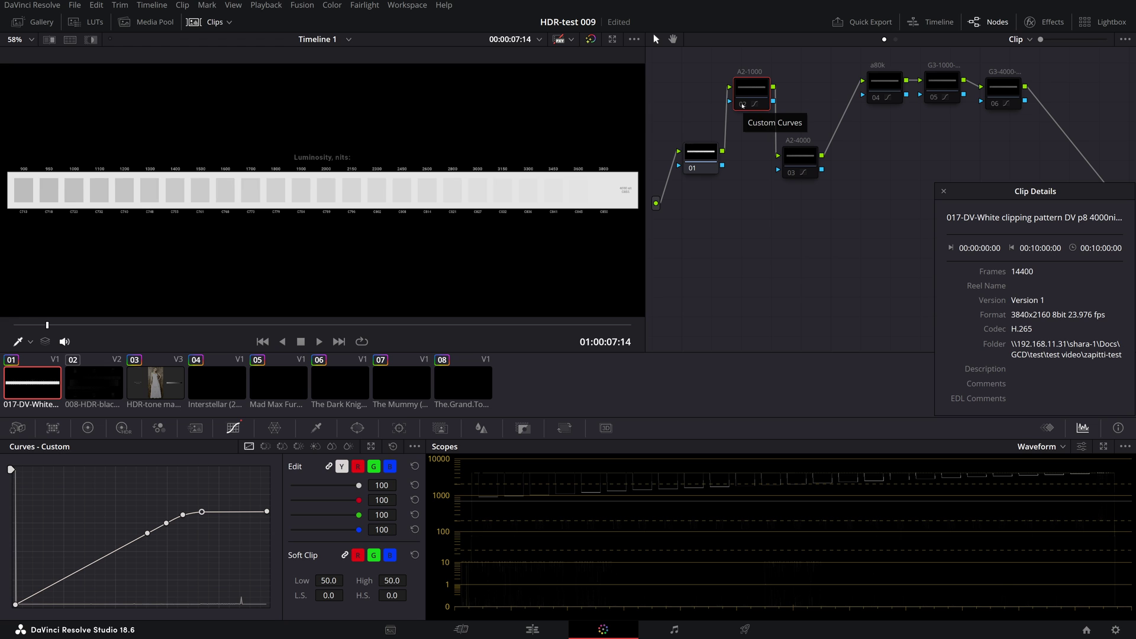
{"action": "left_click", "coordinate": [742, 105]}
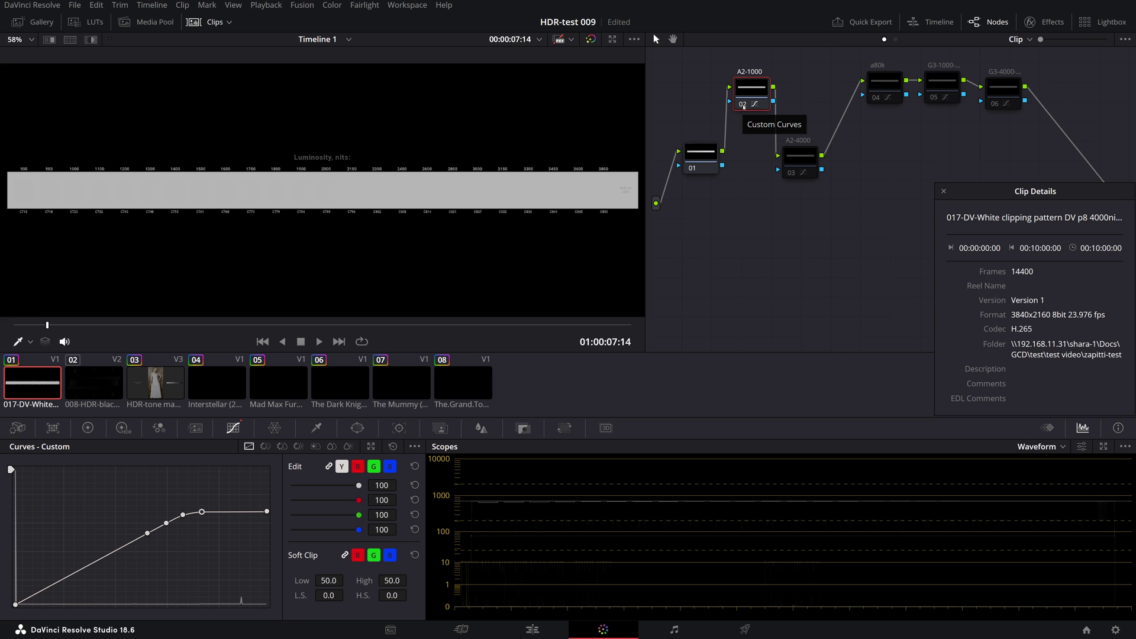
Preview the A2-4000 and a80k nodes one at a time on the white clipping pattern.
{"action": "left_click", "coordinate": [799, 156]}
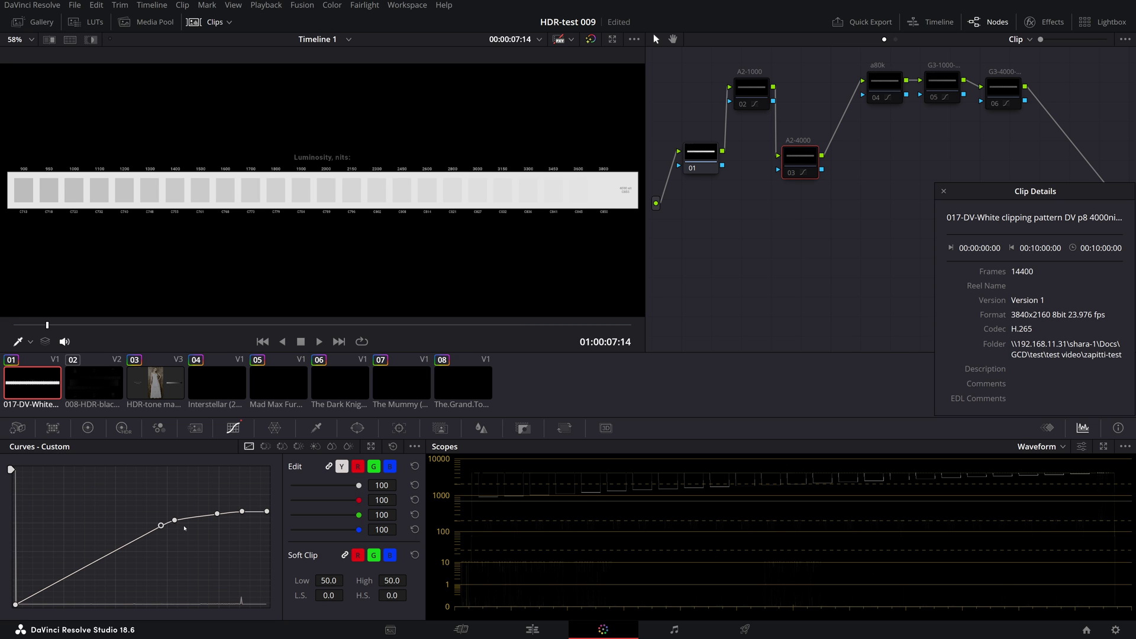
{"action": "left_click", "coordinate": [794, 173]}
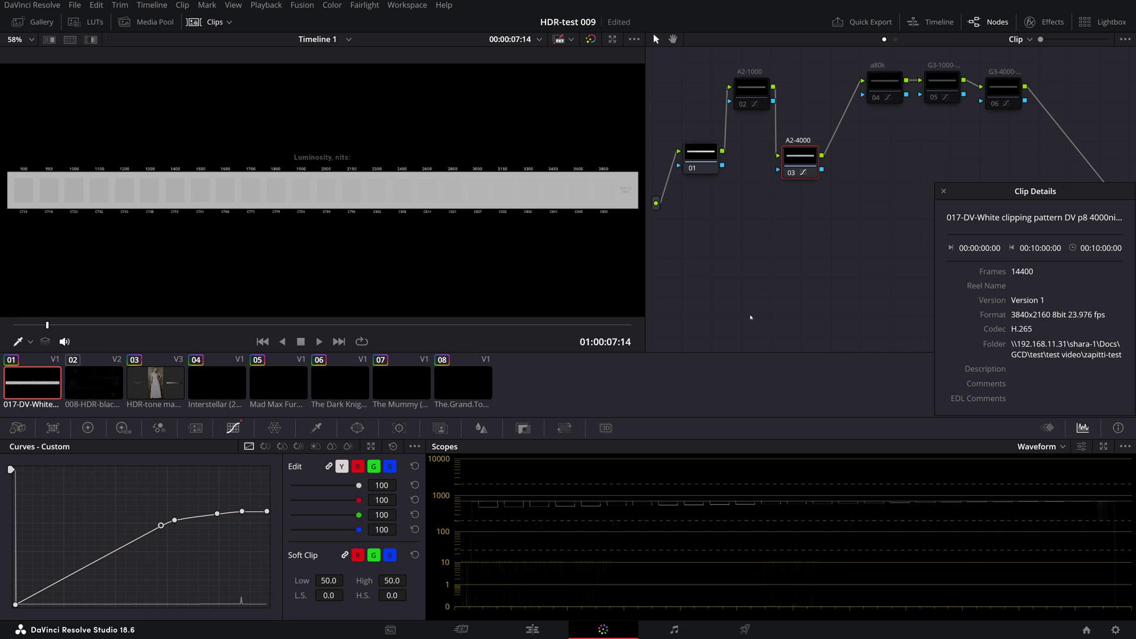
{"action": "left_click", "coordinate": [886, 89]}
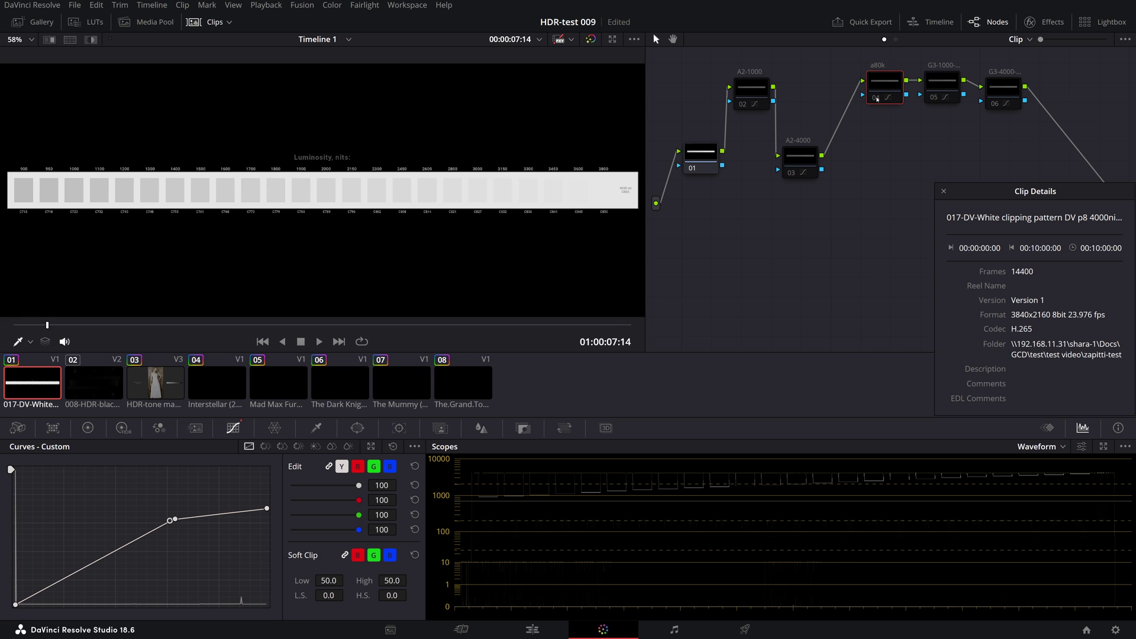
{"action": "left_click", "coordinate": [877, 98]}
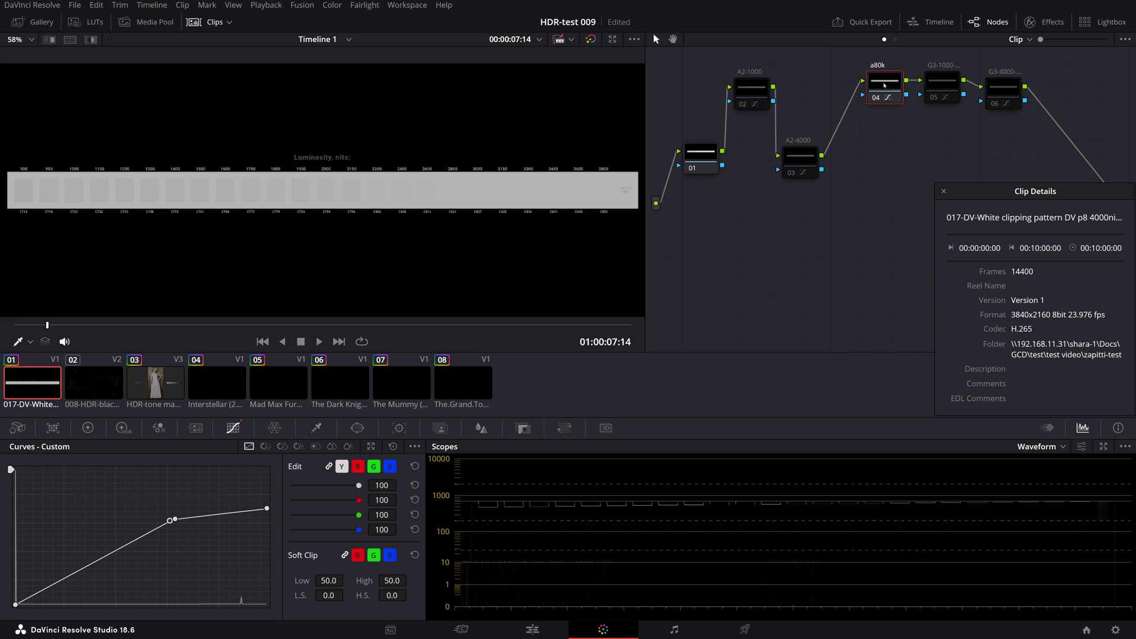
Review the custom curves of the A2-4000, a80k, G3-1000 and G3-4000 nodes, inspecting the roll-off start point on G3-4000.
{"action": "left_click", "coordinate": [803, 159]}
{"action": "left_click", "coordinate": [880, 87]}
{"action": "left_click", "coordinate": [943, 81]}
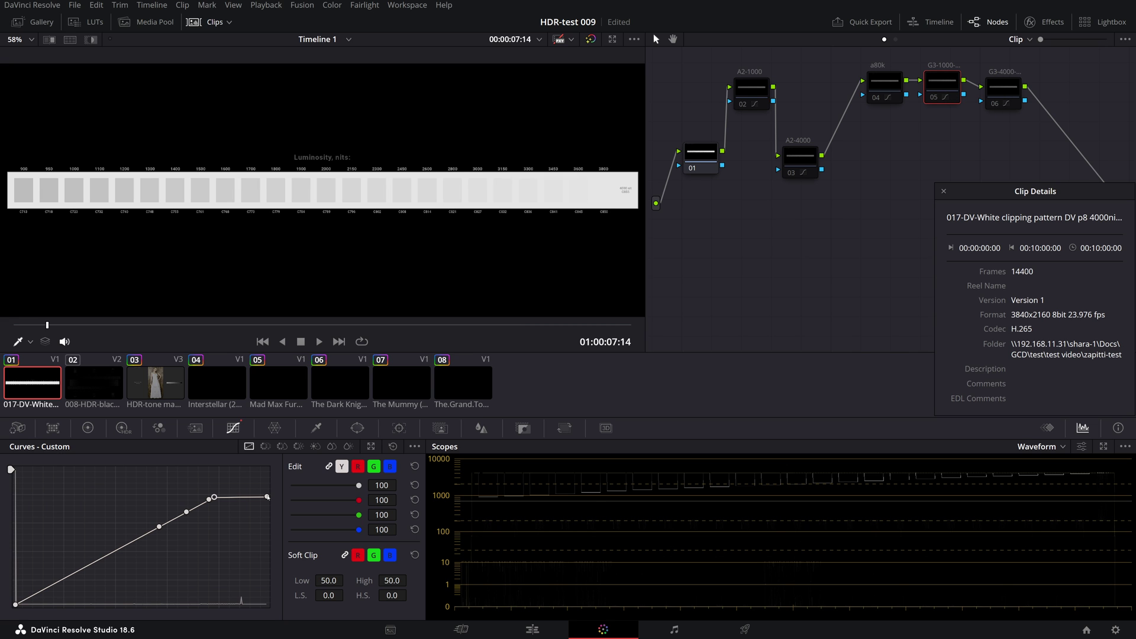
{"action": "key", "text": "ctrl+s"}
{"action": "left_click", "coordinate": [1000, 88]}
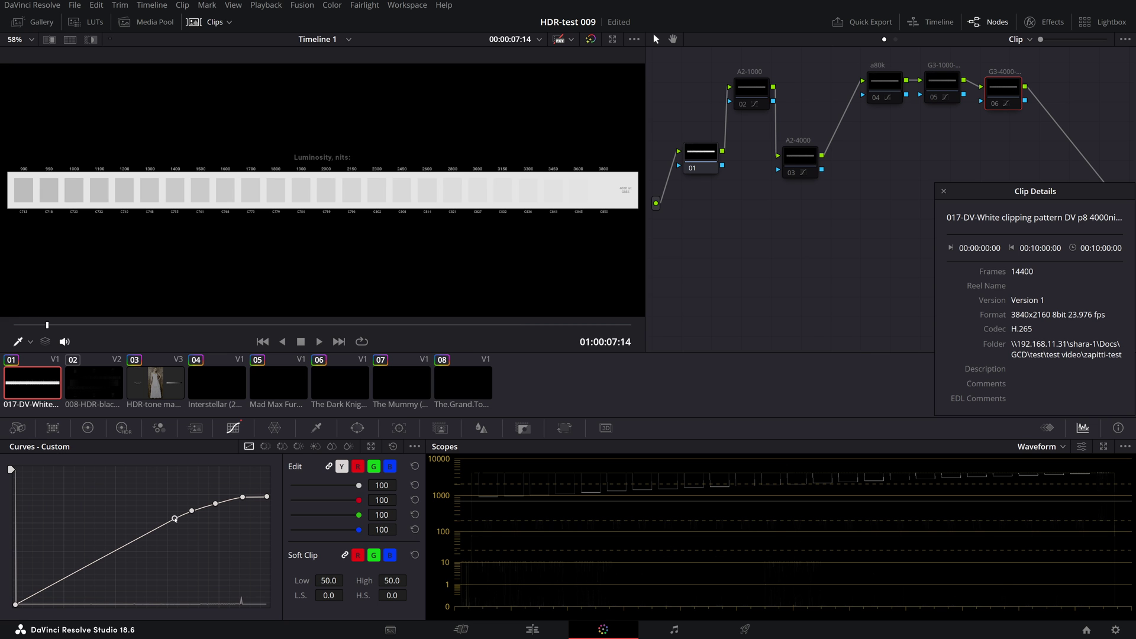
{"action": "left_click", "coordinate": [175, 519]}
Preview the G3-1000 and G3-4000 nodes one at a time on the white clipping pattern and check the waveform.
{"action": "left_click", "coordinate": [932, 100]}
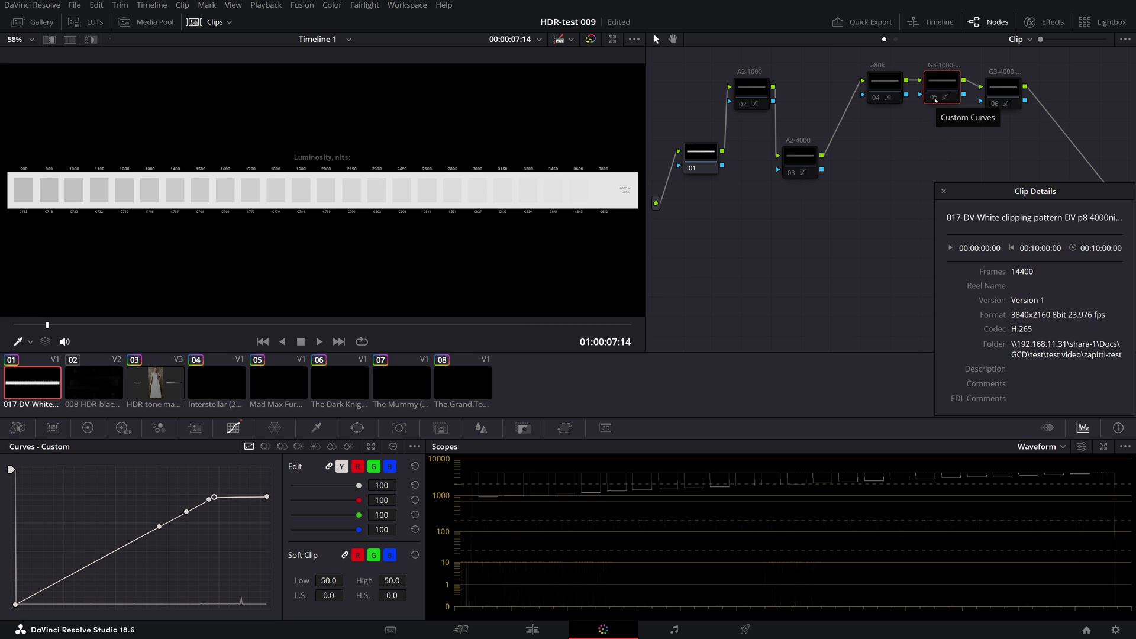
{"action": "left_click", "coordinate": [936, 98]}
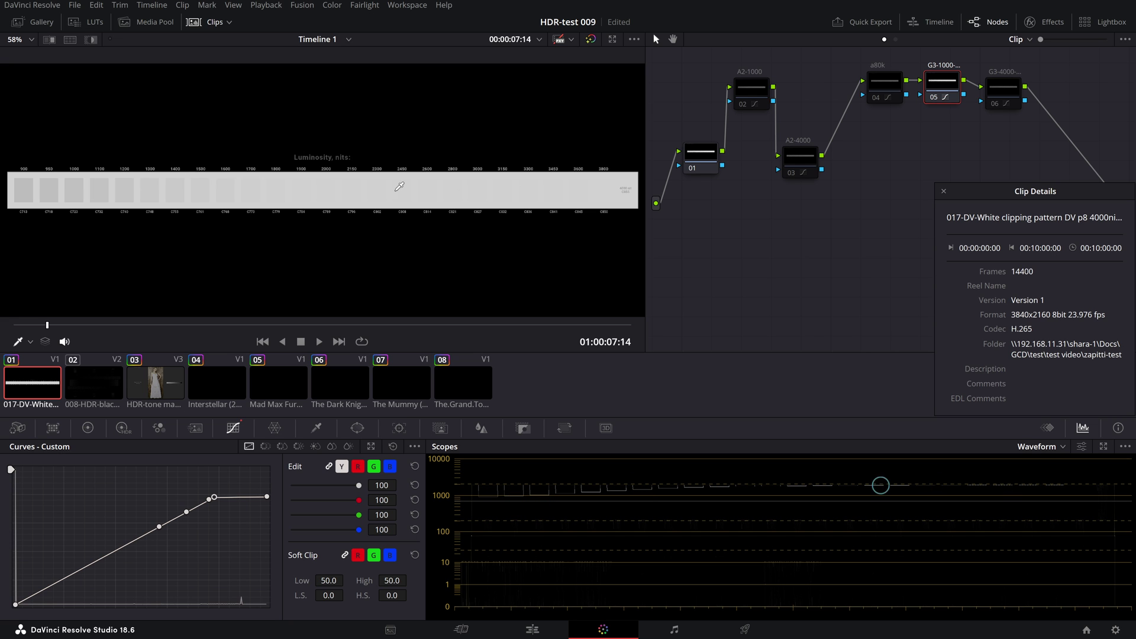
{"action": "left_click", "coordinate": [1009, 86]}
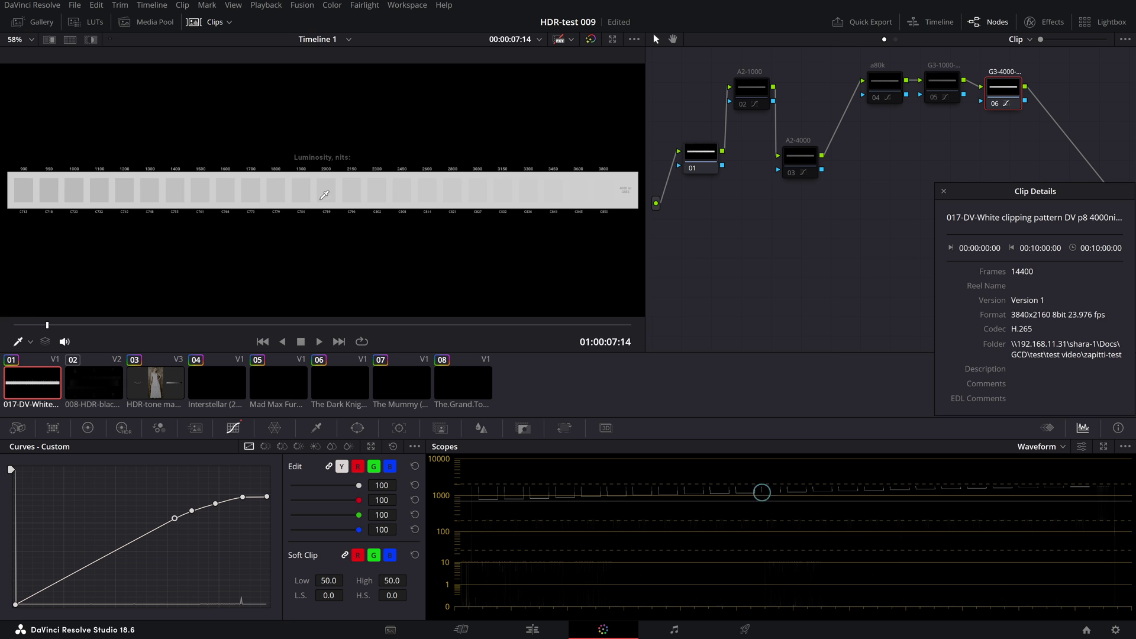
{"action": "key", "text": "shift+;"}
{"action": "key", "text": "shift+;"}
{"action": "key", "text": "shift+;"}
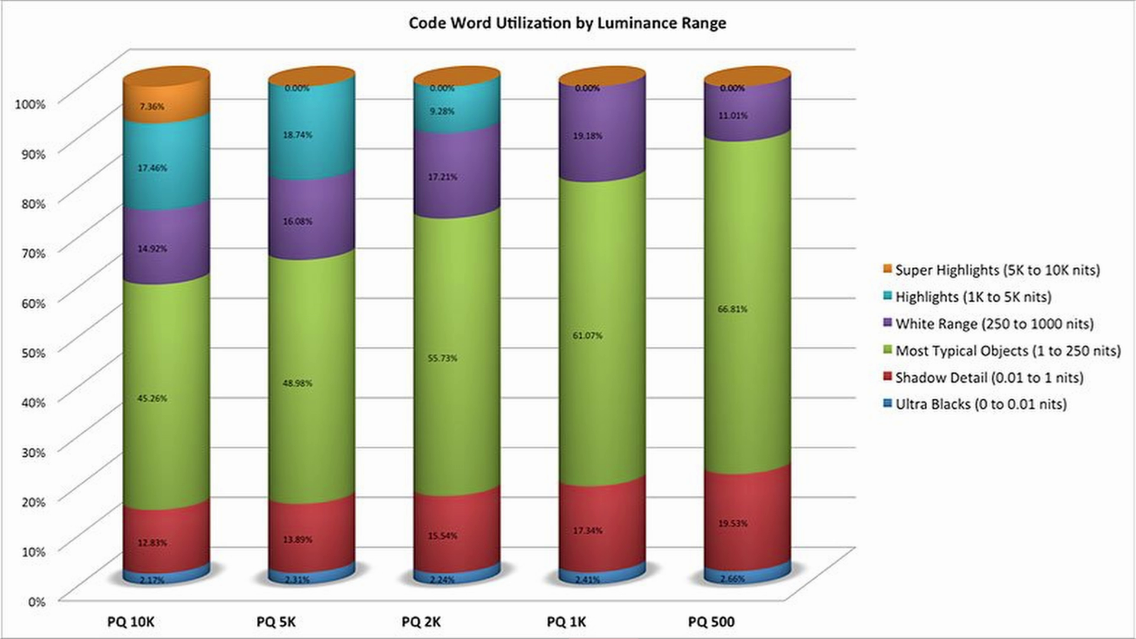
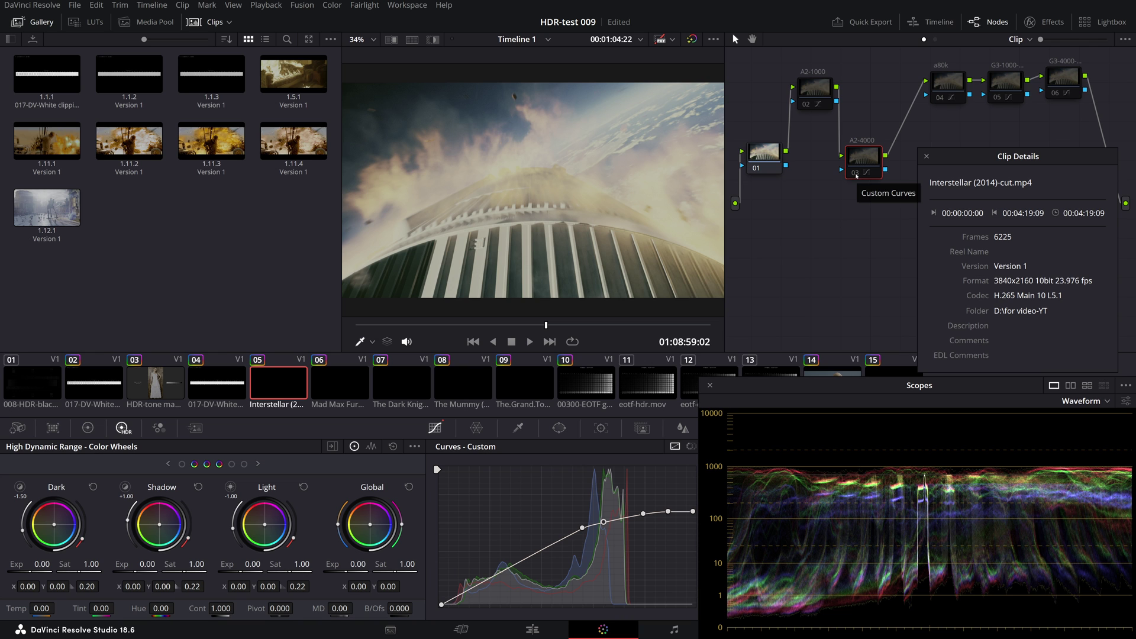
Toggle the A2-4000 node on the Interstellar clip to compare highlights with and without its tone curve.
{"action": "left_click", "coordinate": [856, 175]}
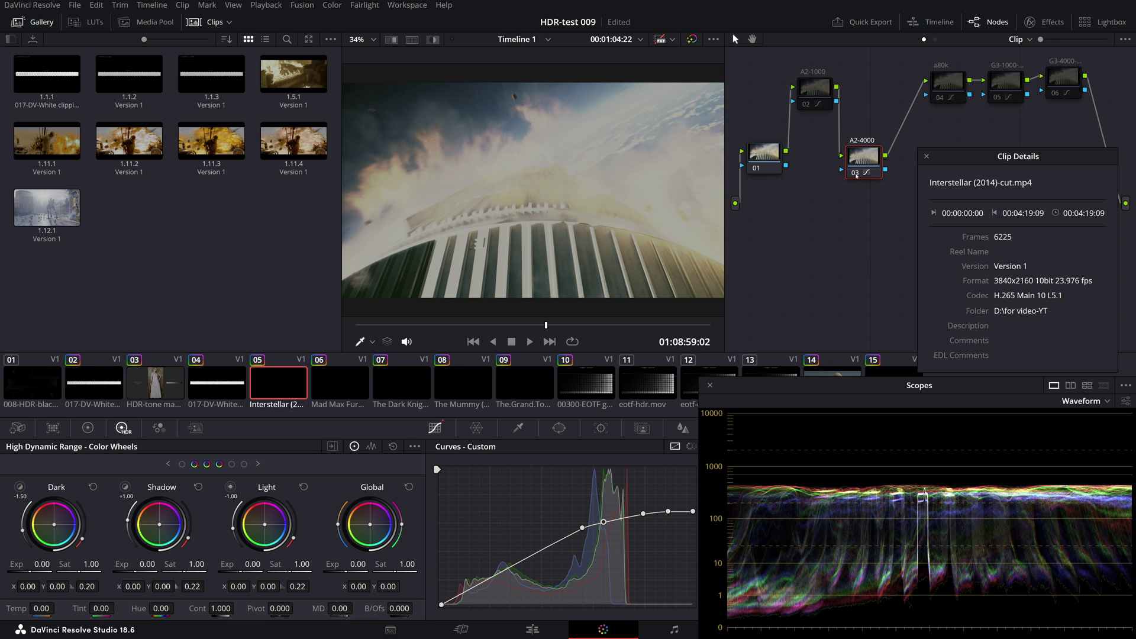
{"action": "left_click", "coordinate": [856, 176]}
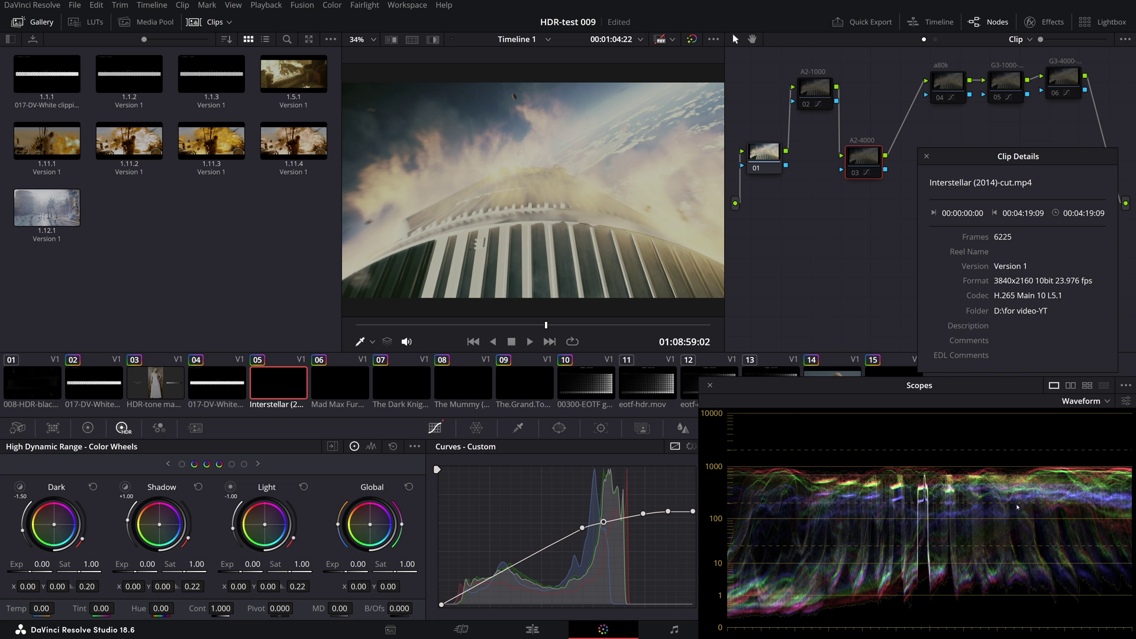
Try lowering the HDR Light exposure to -1.08 and the Highlight exposure to -0.86 on node 01.
{"action": "left_click", "coordinate": [756, 169]}
{"action": "left_click", "coordinate": [761, 158]}
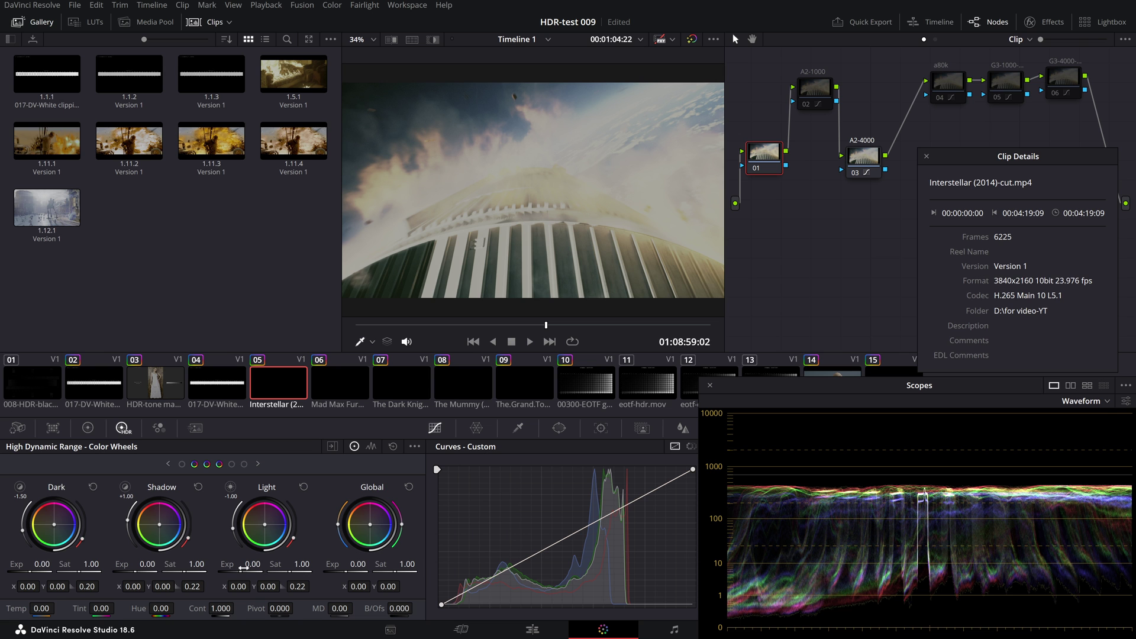
{"action": "left_click_drag", "start_coordinate": [243, 567], "coordinate": [184, 568]}
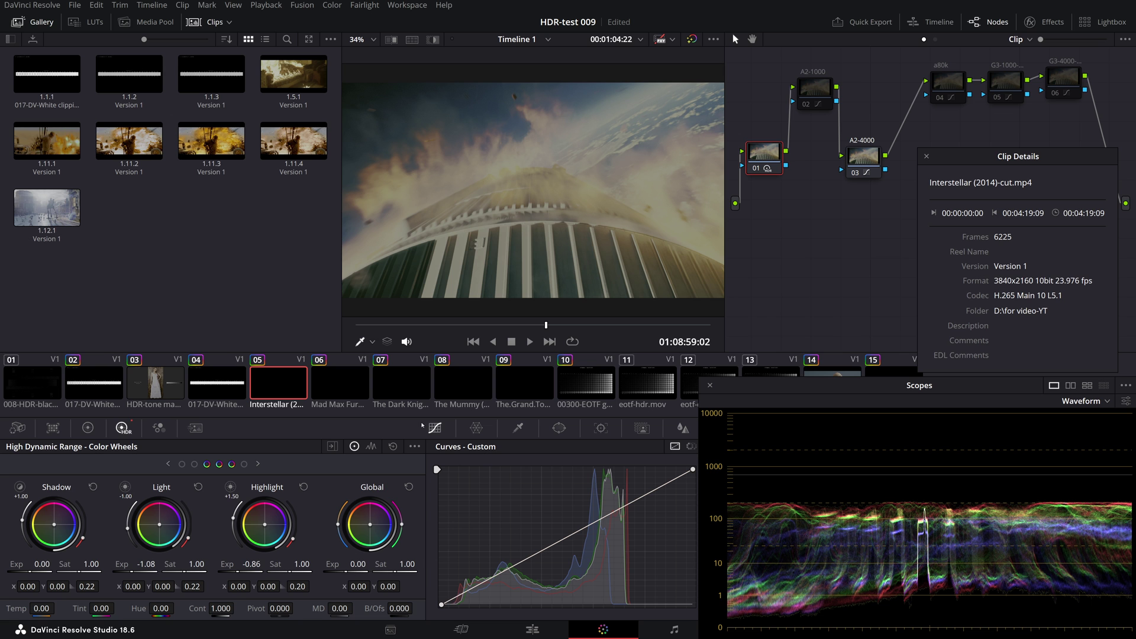
Toggle node 01 off and on repeatedly to compare the Interstellar frame with and without the exposure reduction.
{"action": "left_click", "coordinate": [755, 170]}
{"action": "left_click", "coordinate": [755, 169]}
{"action": "left_click", "coordinate": [756, 169]}
{"action": "left_click", "coordinate": [756, 170]}
{"action": "left_click", "coordinate": [756, 170]}
{"action": "left_click", "coordinate": [756, 170]}
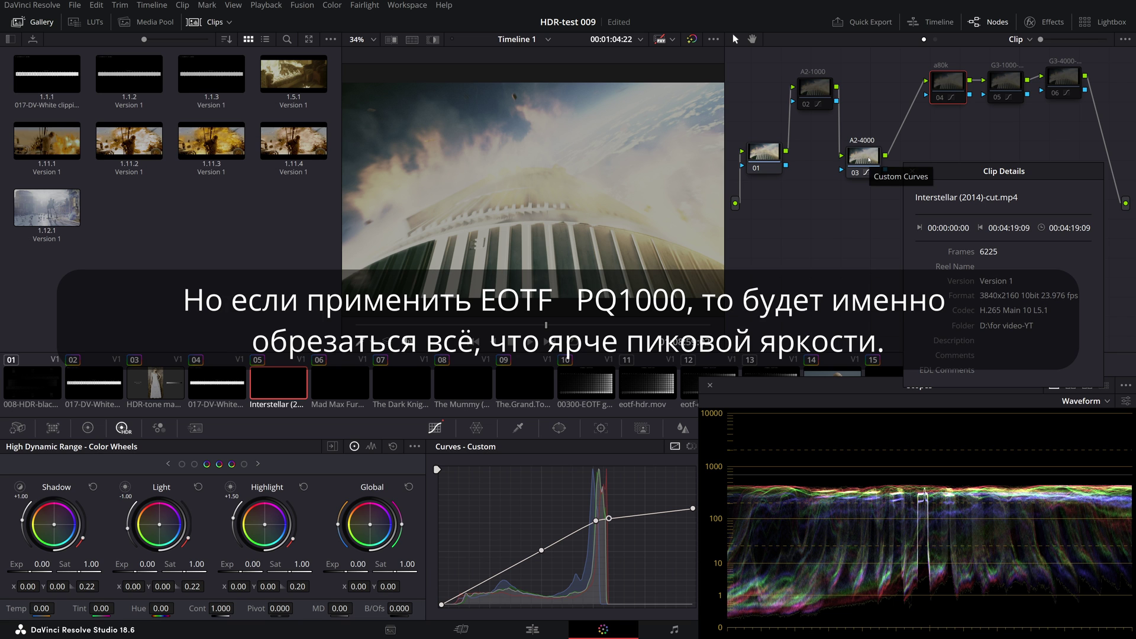
Disable the A2-4000 node and toggle a80k off and on to compare highlight clipping on the Interstellar frame.
{"action": "mouse_move", "coordinate": [391, 186]}
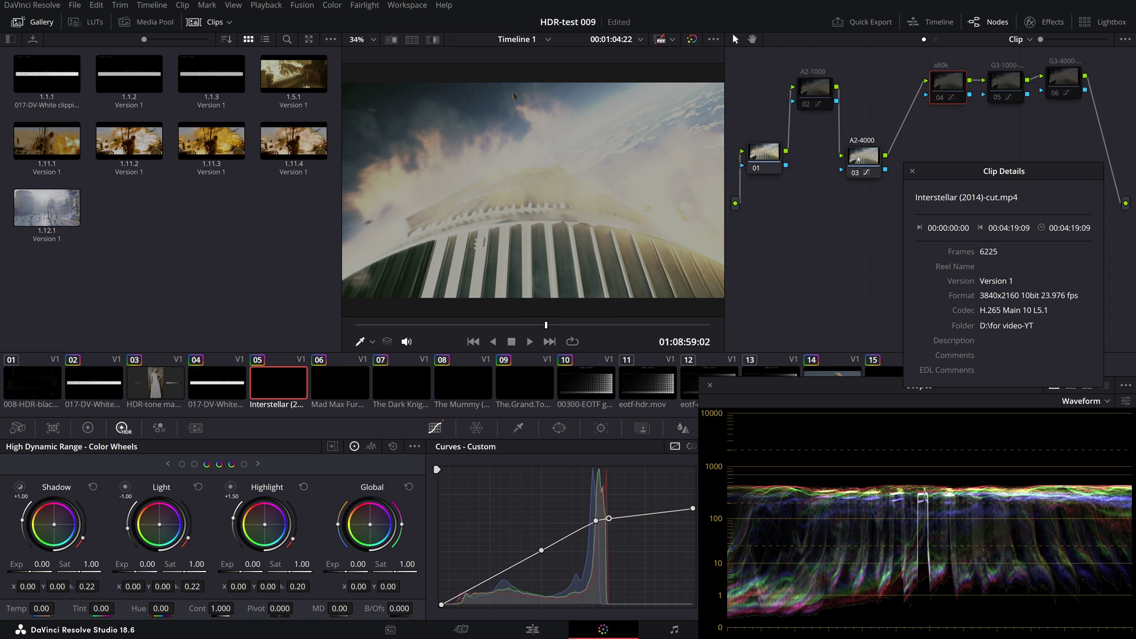
{"action": "left_click", "coordinate": [854, 172]}
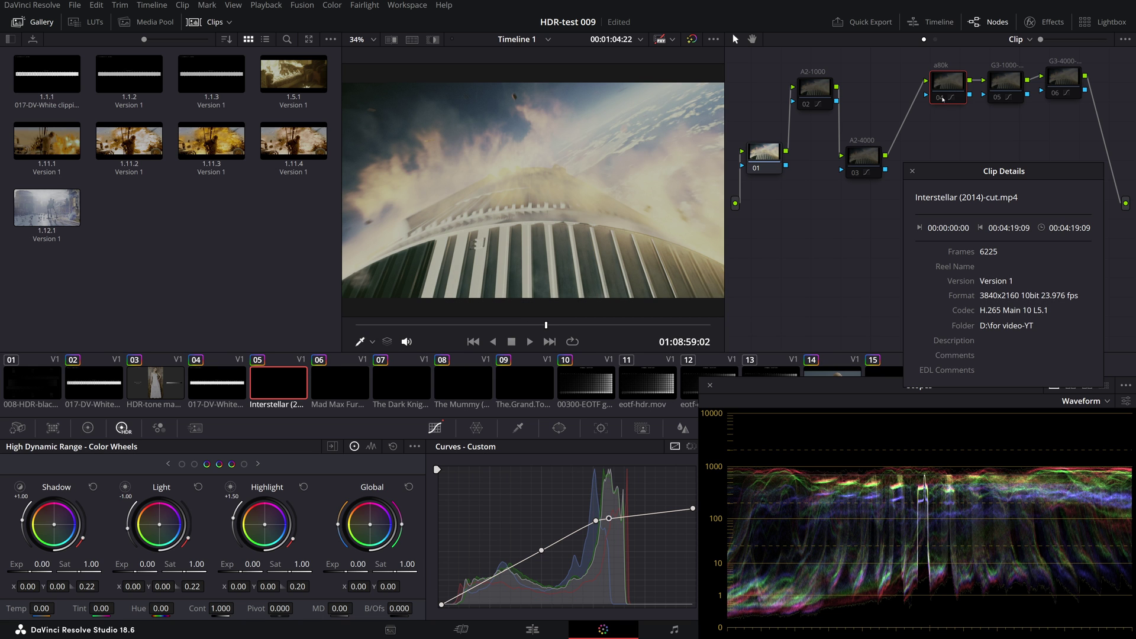
{"action": "left_click", "coordinate": [943, 99]}
{"action": "left_click", "coordinate": [942, 99]}
{"action": "left_click", "coordinate": [942, 99]}
{"action": "left_click", "coordinate": [942, 99]}
{"action": "left_click", "coordinate": [942, 98]}
{"action": "left_click", "coordinate": [942, 99]}
{"action": "left_click", "coordinate": [942, 99]}
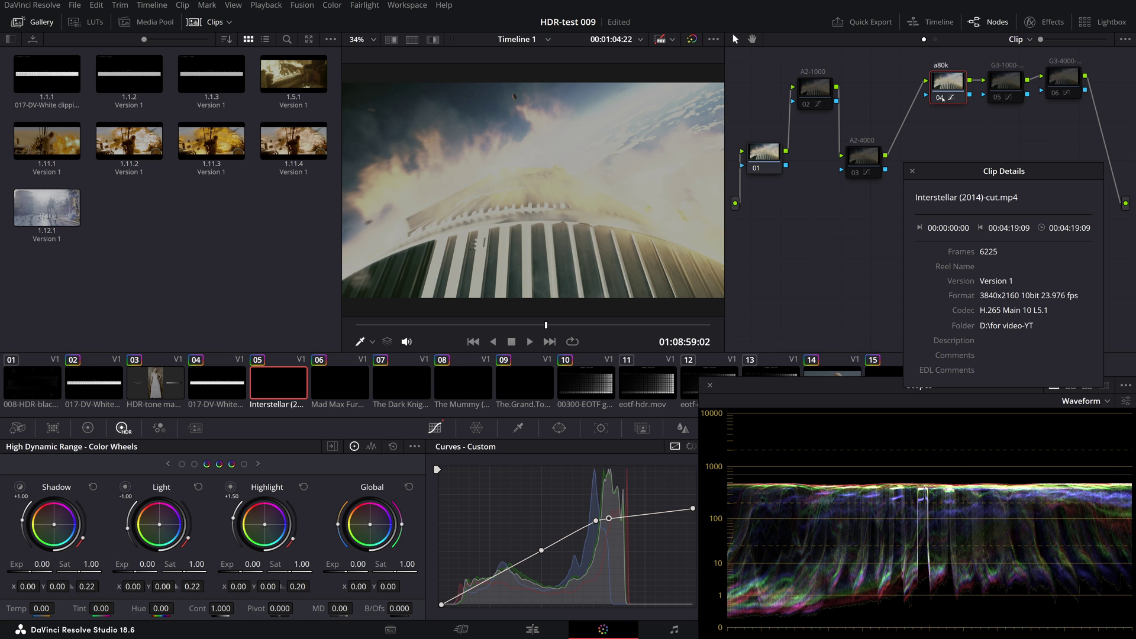
{"action": "left_click", "coordinate": [942, 99]}
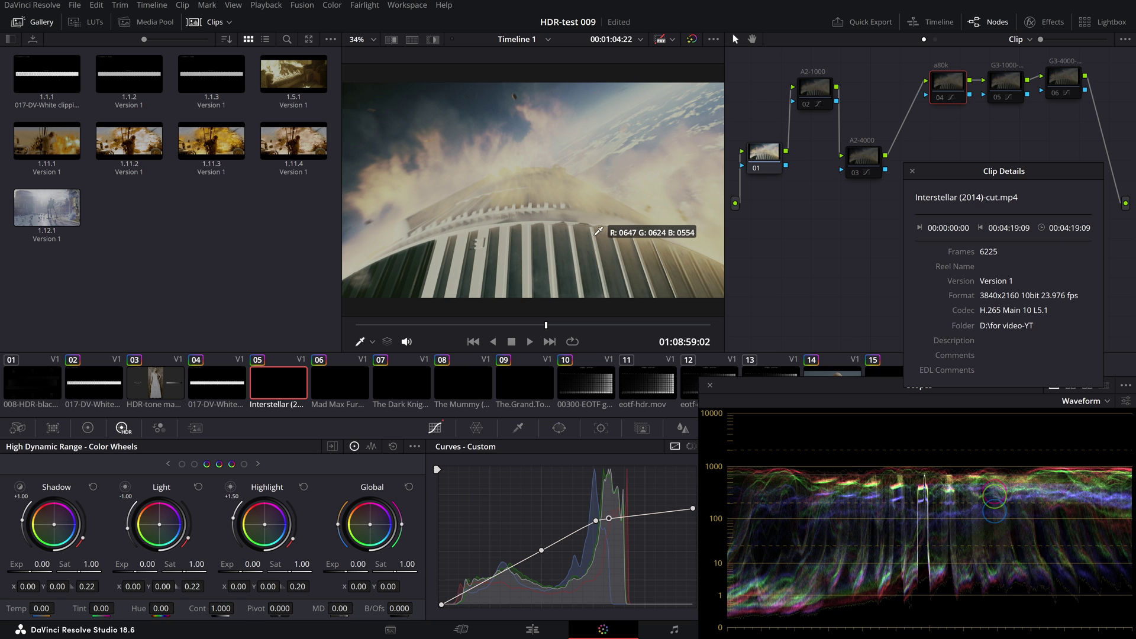
Toggle the G3-4000 node off and on to compare its effect on the Interstellar frame's highlights.
{"action": "left_click", "coordinate": [1069, 81]}
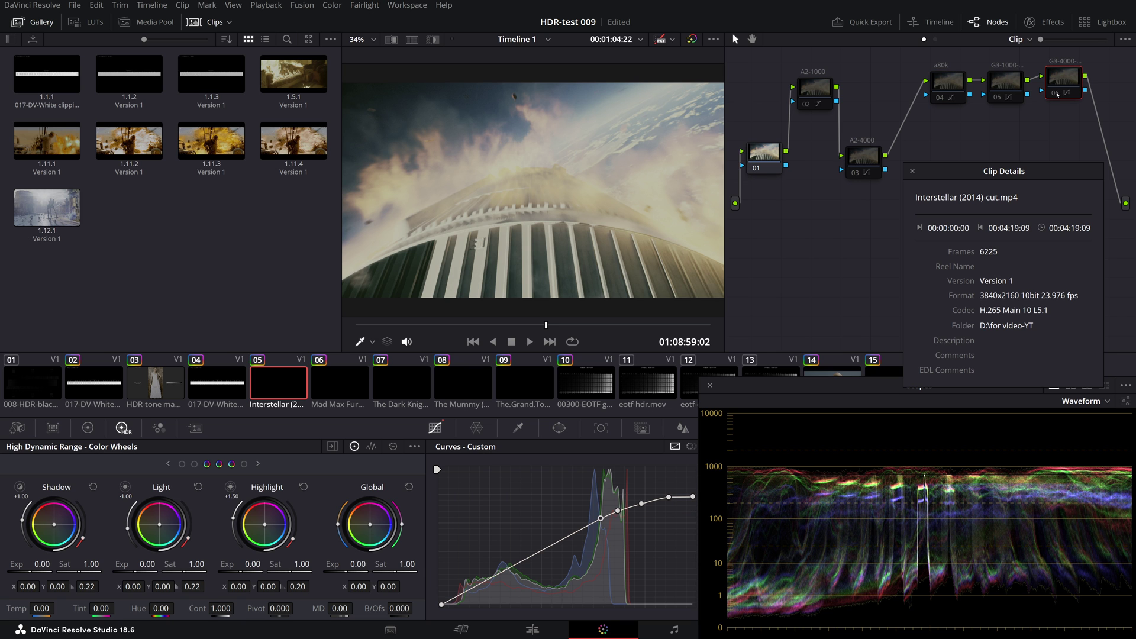
{"action": "left_click", "coordinate": [1057, 95]}
{"action": "left_click", "coordinate": [1057, 95]}
{"action": "left_click", "coordinate": [1057, 95]}
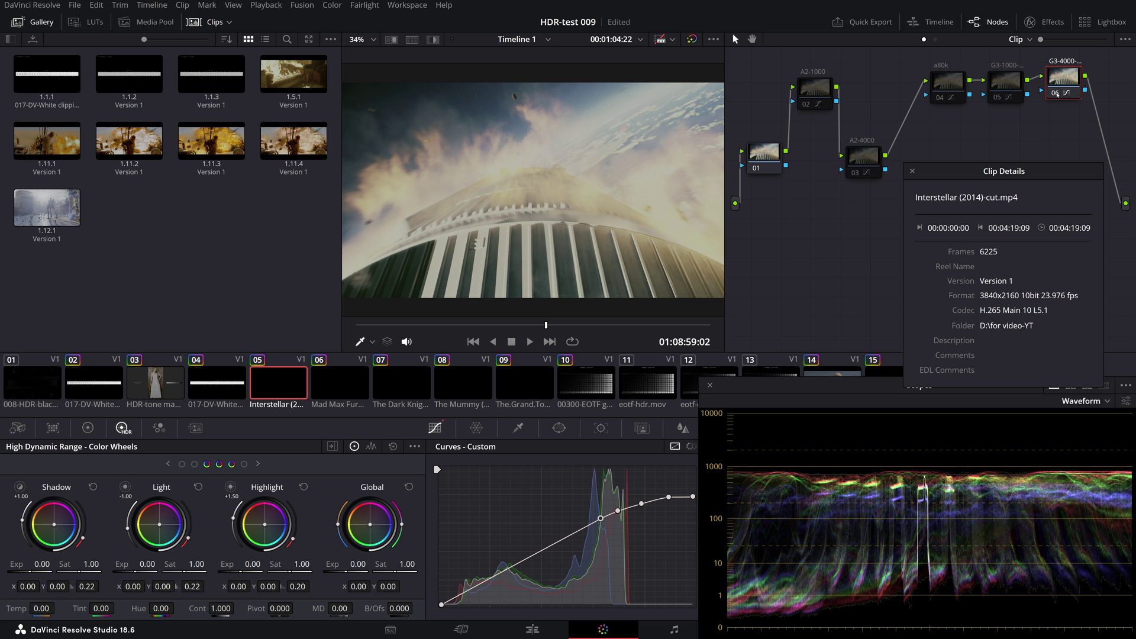
{"action": "left_click", "coordinate": [1057, 93]}
{"action": "left_click", "coordinate": [1057, 94]}
{"action": "left_click", "coordinate": [1057, 94]}
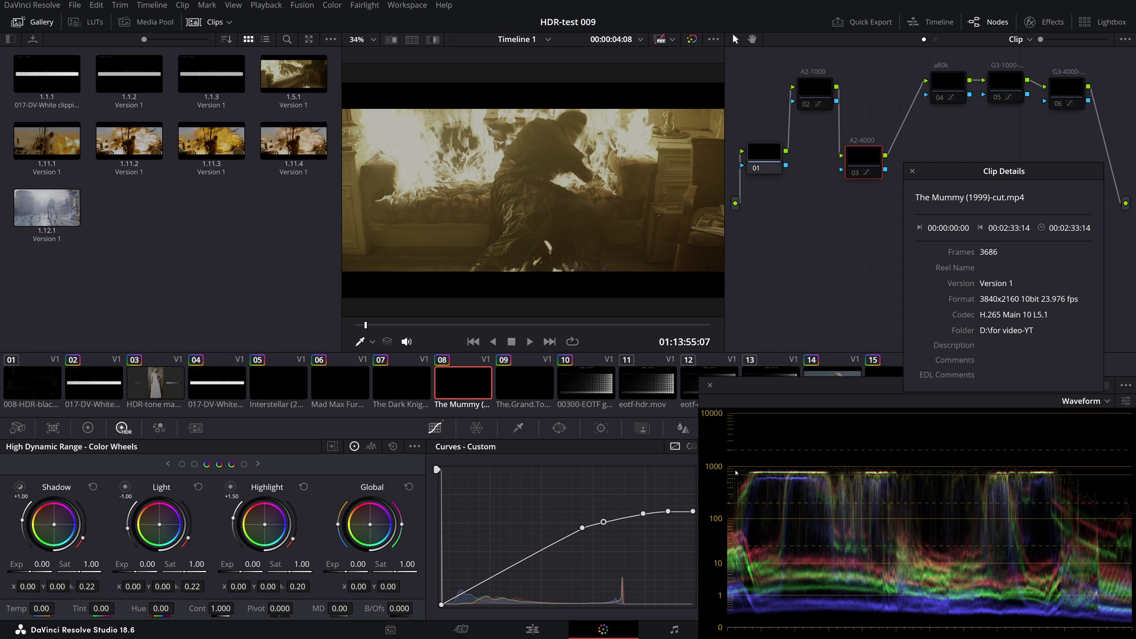
Enable the A2-4000 node on The Mummy clip's fire scene.
{"action": "left_click", "coordinate": [859, 176]}
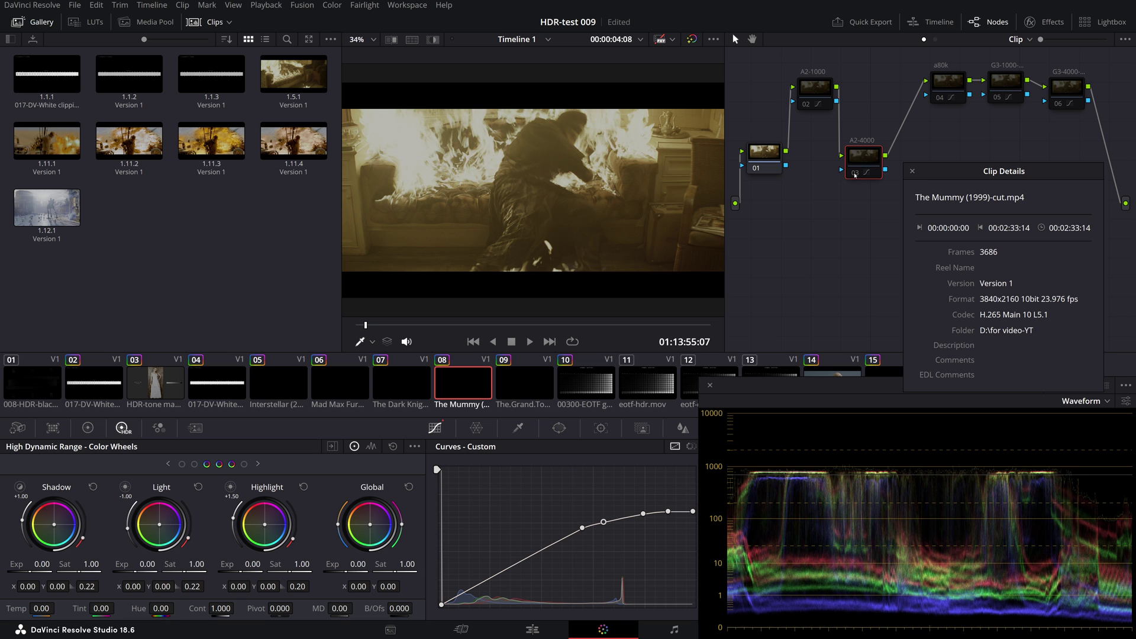
{"action": "key", "text": "ctrl+d"}
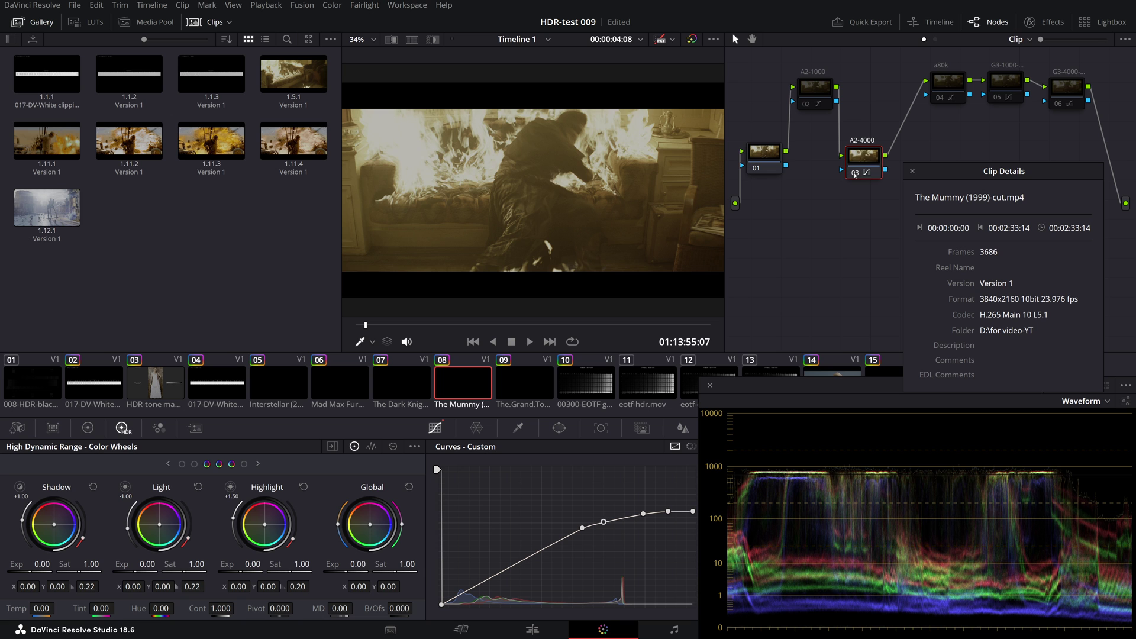
Toggle the A2-4000 node off and on repeatedly to compare The Mummy's fire highlights, finishing with the node disabled.
{"action": "key", "text": "ctrl+d"}
{"action": "key", "text": "ctrl+d"}
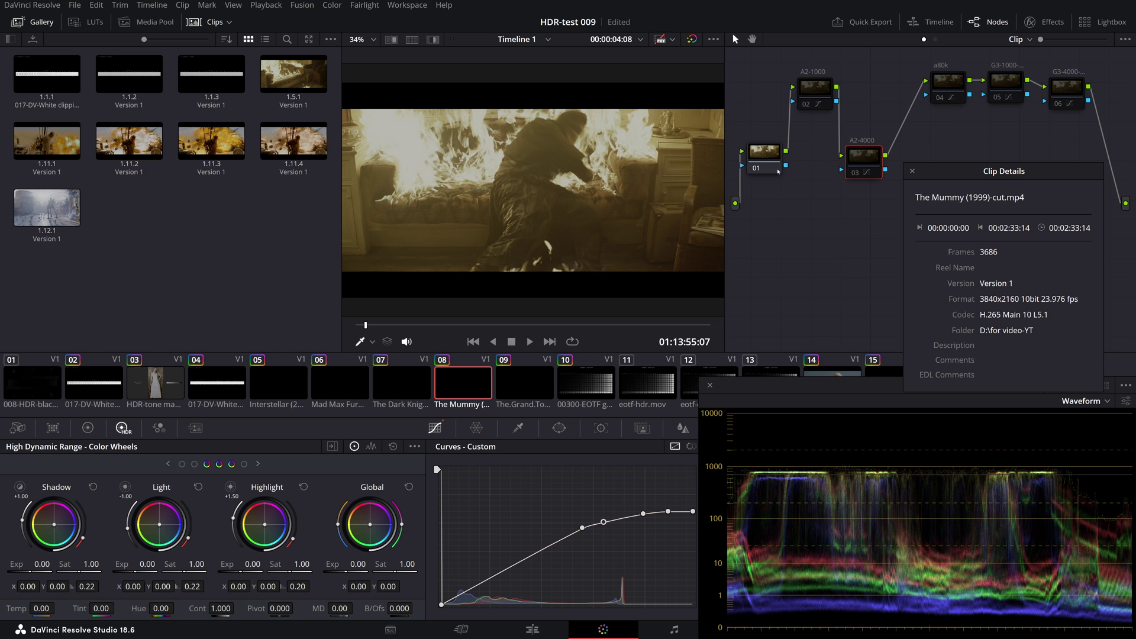
{"action": "left_click", "coordinate": [856, 172]}
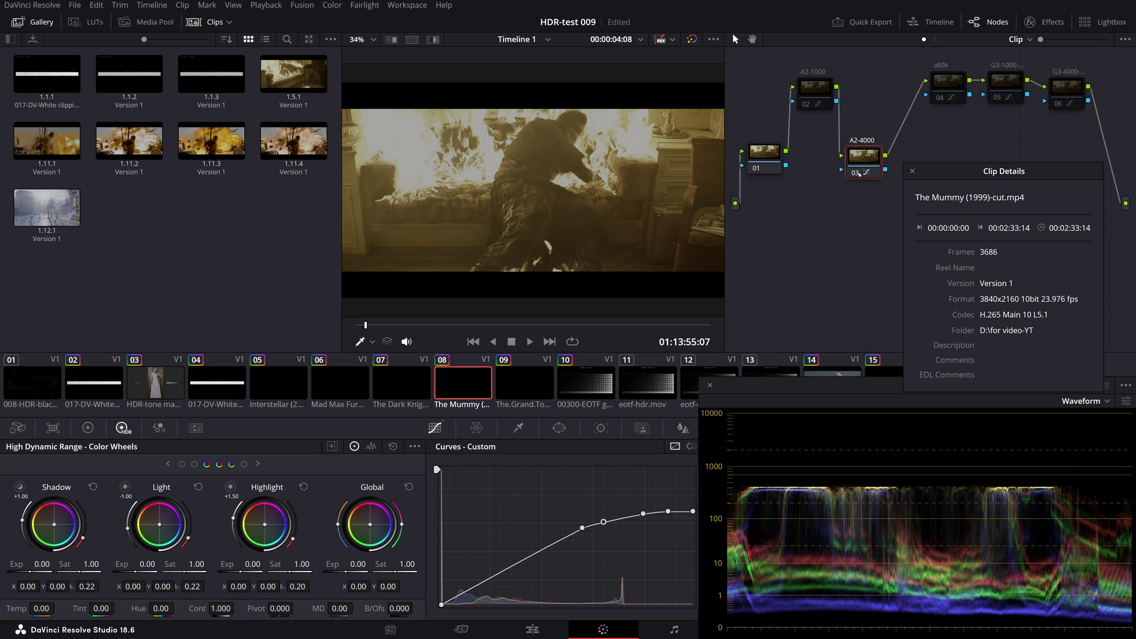
{"action": "left_click", "coordinate": [855, 173]}
{"action": "left_click", "coordinate": [856, 172]}
{"action": "left_click", "coordinate": [856, 173]}
{"action": "left_click", "coordinate": [856, 173]}
Toggle the a80k node on and off to compare its effect on The Mummy's fire highlights.
{"action": "left_click", "coordinate": [941, 98]}
{"action": "left_click", "coordinate": [941, 99]}
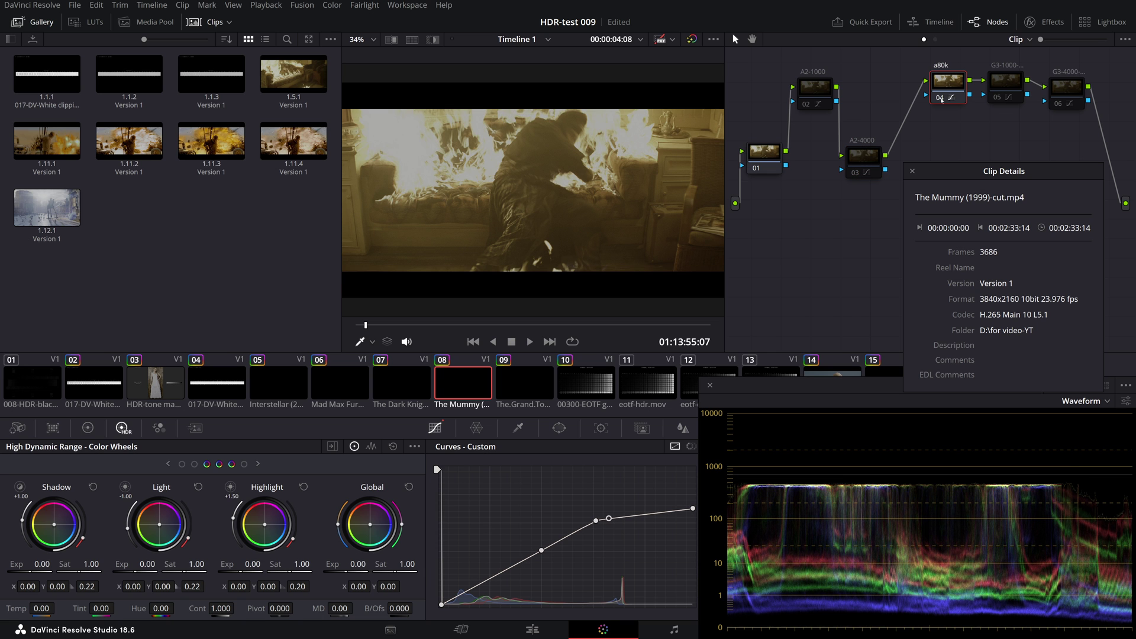
{"action": "left_click", "coordinate": [942, 98]}
{"action": "left_click", "coordinate": [942, 99]}
Toggle the G3-4000 node on and off repeatedly to compare its highlight compression on The Mummy's fire scene.
{"action": "left_click", "coordinate": [1059, 104]}
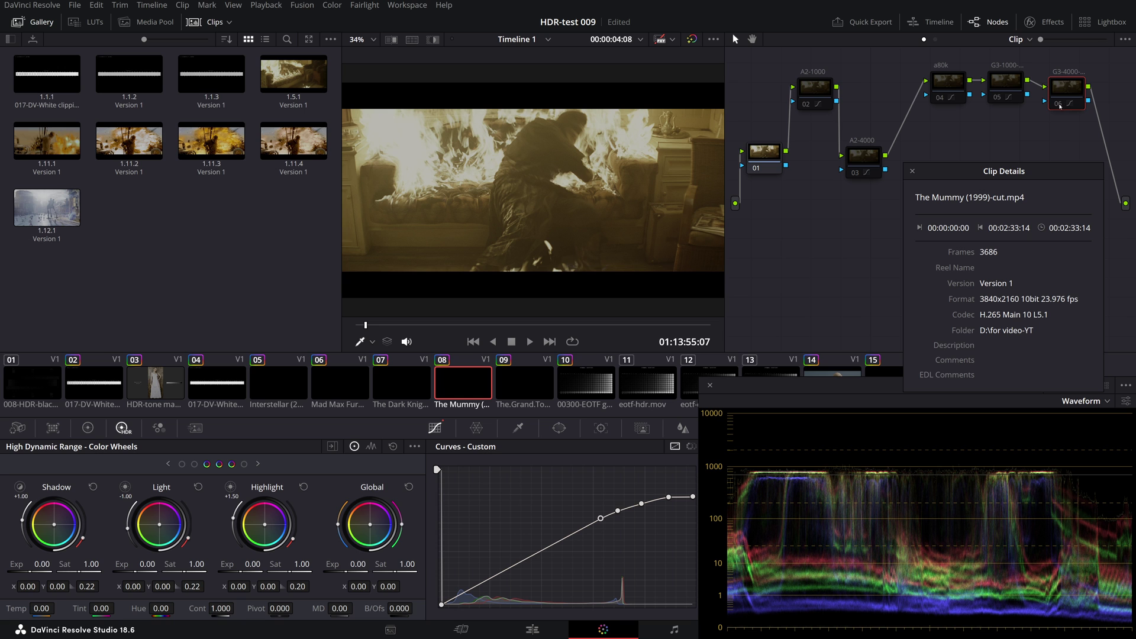
{"action": "left_click", "coordinate": [1059, 105]}
{"action": "left_click", "coordinate": [1060, 105]}
{"action": "left_click", "coordinate": [1060, 105]}
{"action": "left_click", "coordinate": [1059, 105]}
{"action": "left_click", "coordinate": [1059, 105]}
{"action": "left_click", "coordinate": [1059, 105]}
{"action": "left_click", "coordinate": [1059, 105]}
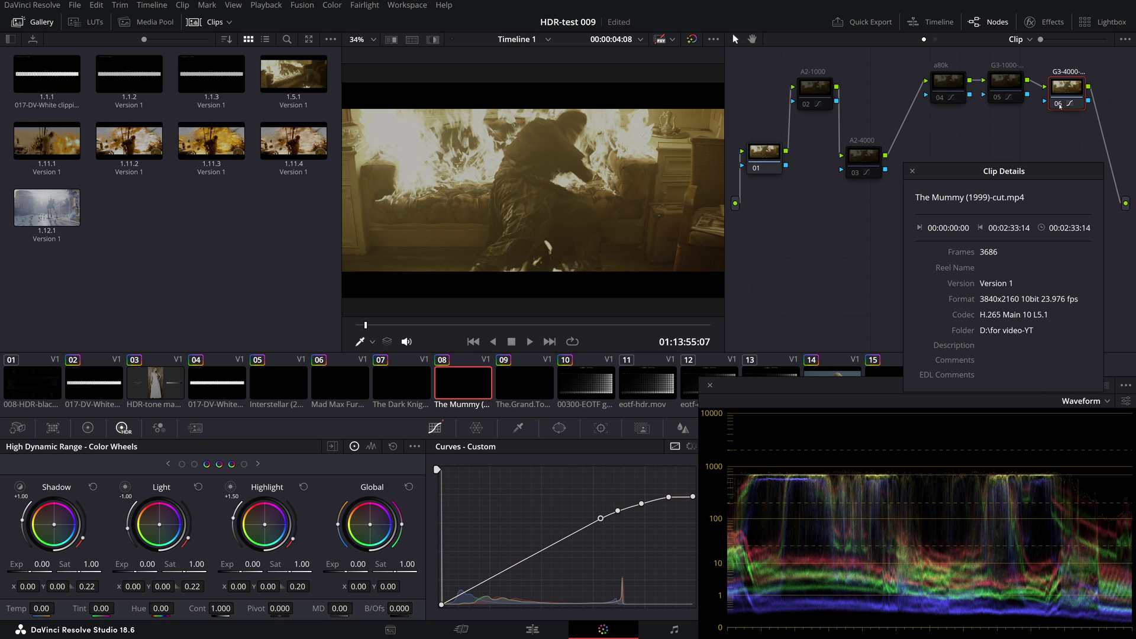
{"action": "left_click", "coordinate": [1059, 105]}
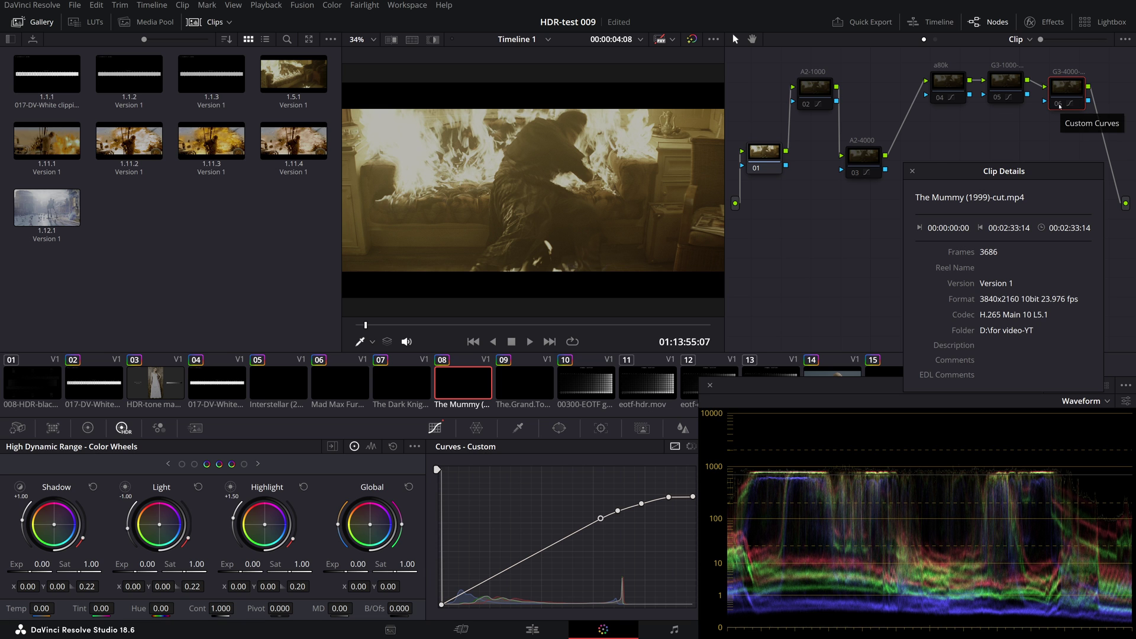
View the 00300-EOTF gamma DV.mp4 test pattern with node 01 selected and compare it with the eotf-hdr.mov capture.
{"action": "left_click", "coordinate": [585, 386]}
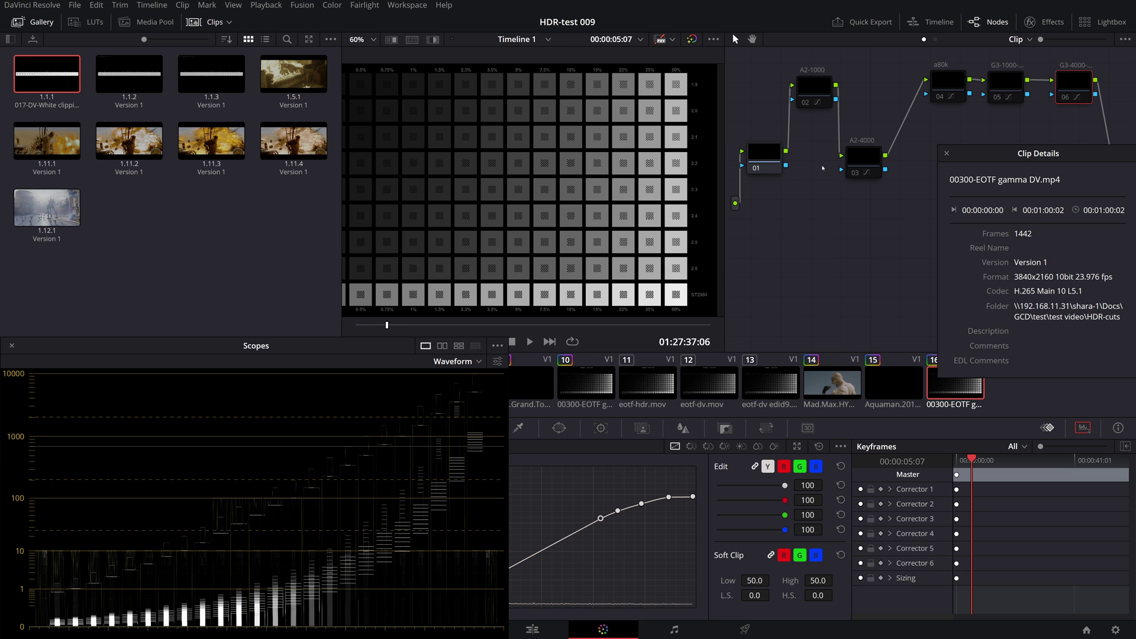
{"action": "left_click", "coordinate": [775, 158]}
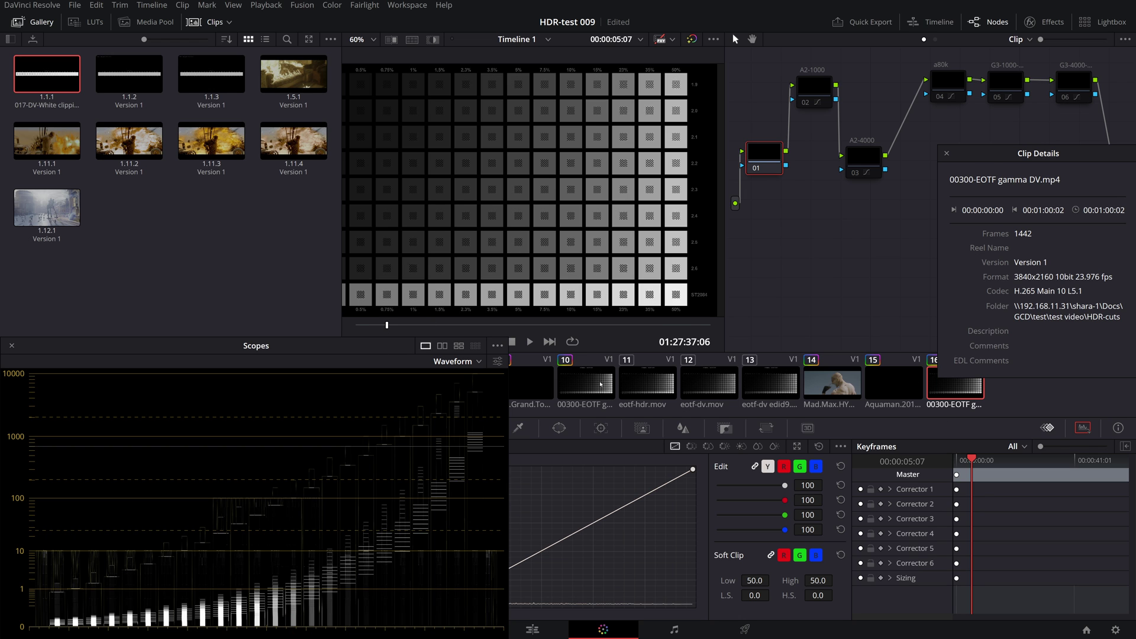
{"action": "left_click", "coordinate": [637, 389]}
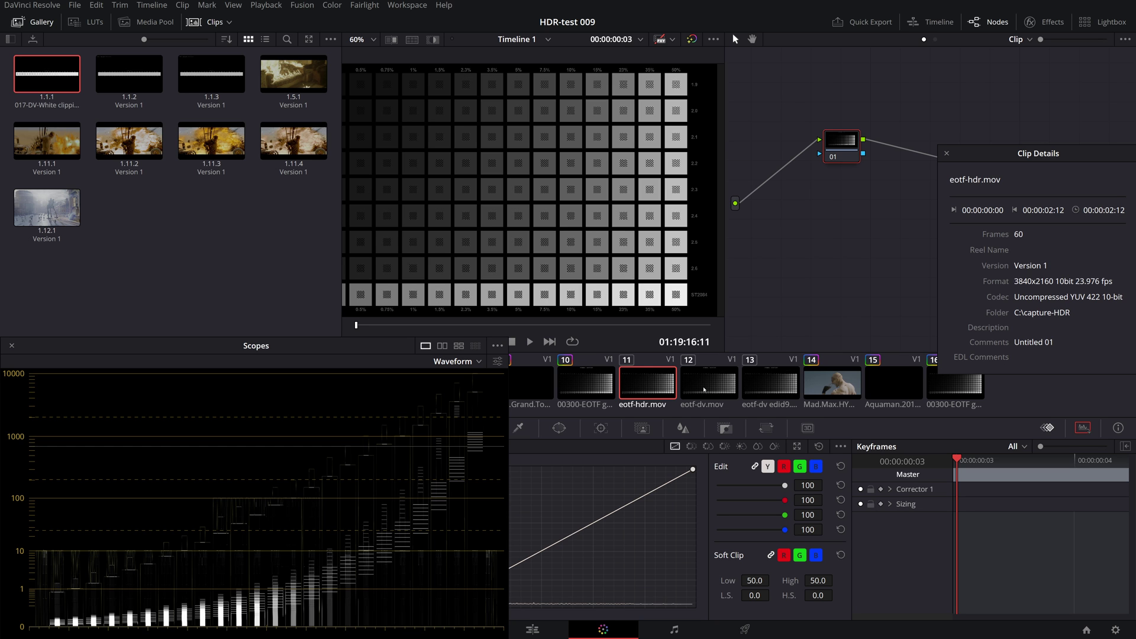
View the eotf-dv.mov capture and compare its waveform with the 00300-EOTF gamma DV.mkv source pattern.
{"action": "left_click", "coordinate": [707, 384]}
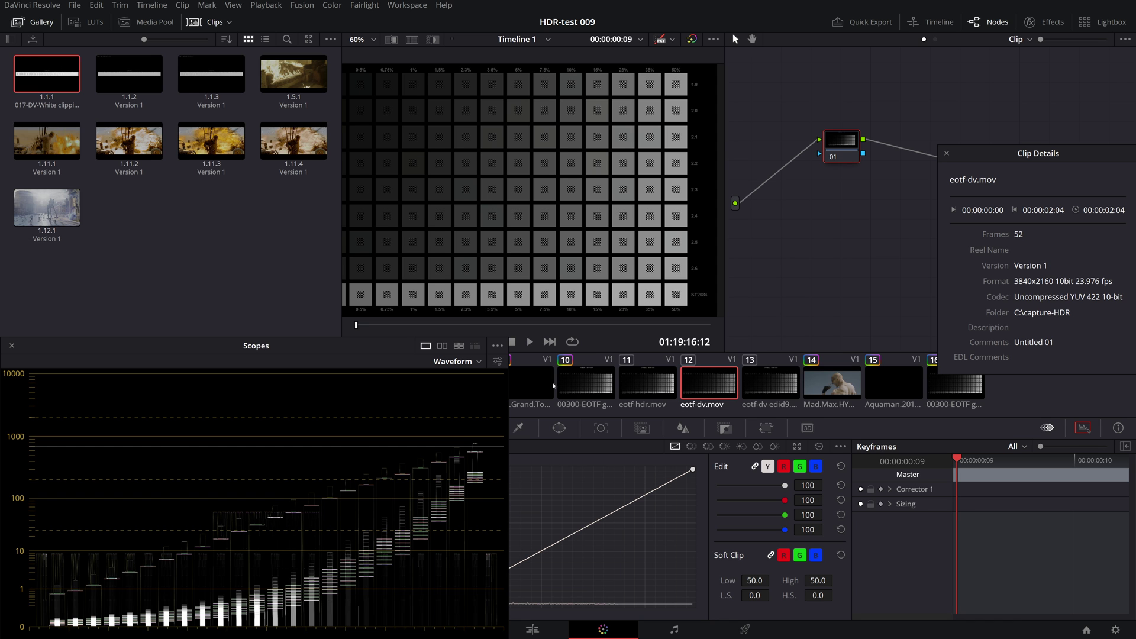
{"action": "key", "text": "Up"}
{"action": "key", "text": "Up"}
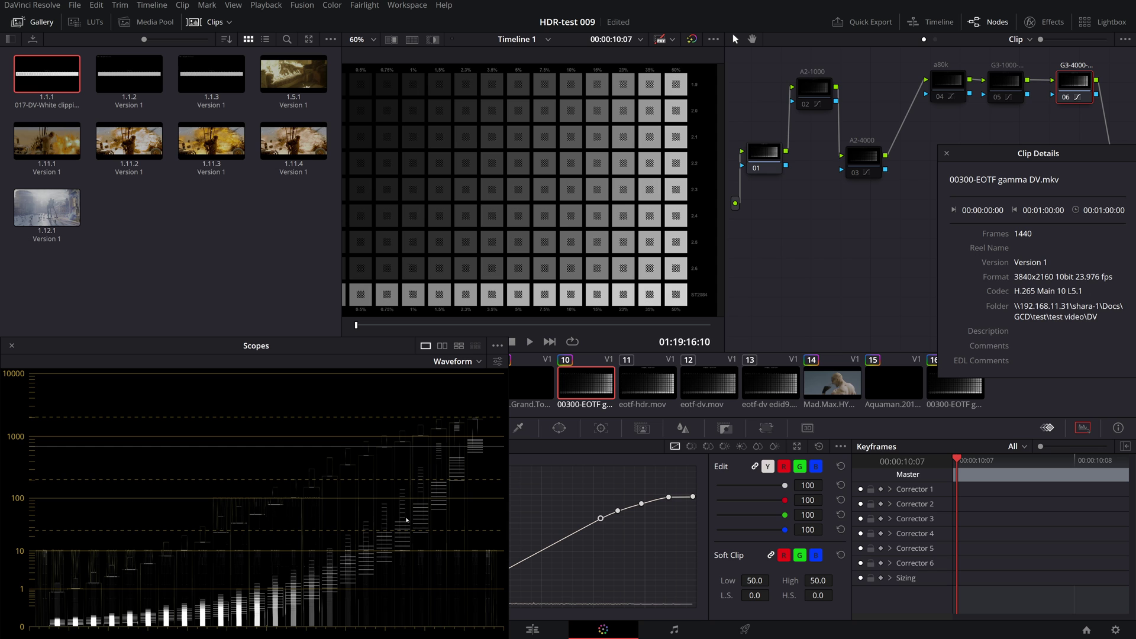
{"action": "left_click", "coordinate": [707, 386]}
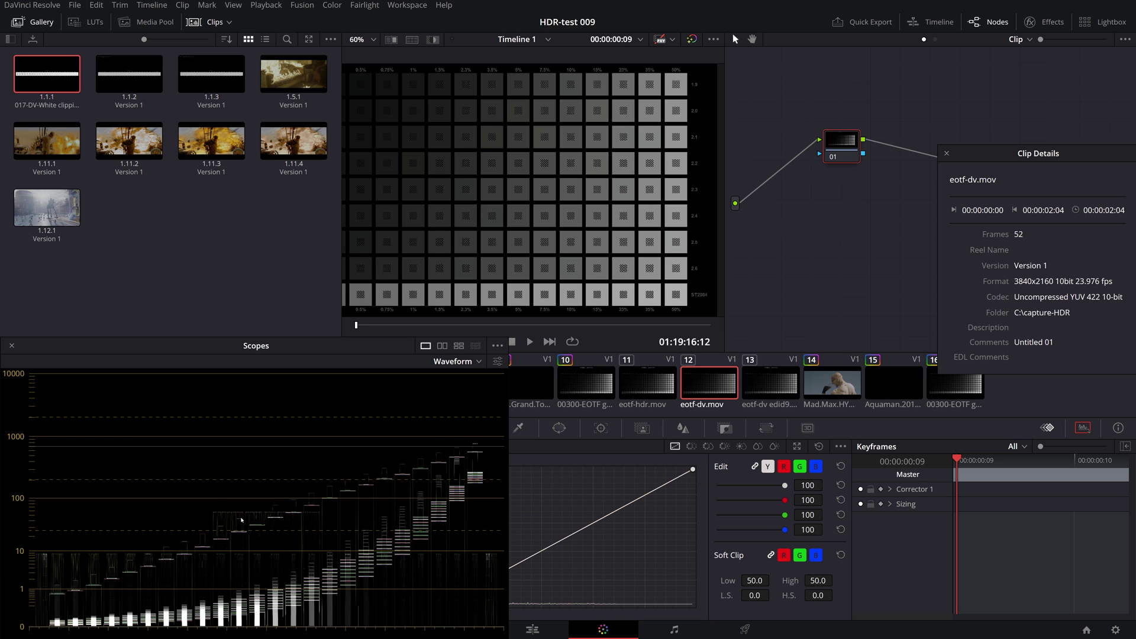
Switch back and forth between eotf-dv edid9.mov and eotf-dv.mov to compare their waveforms and patch brightness.
{"action": "left_click", "coordinate": [769, 381]}
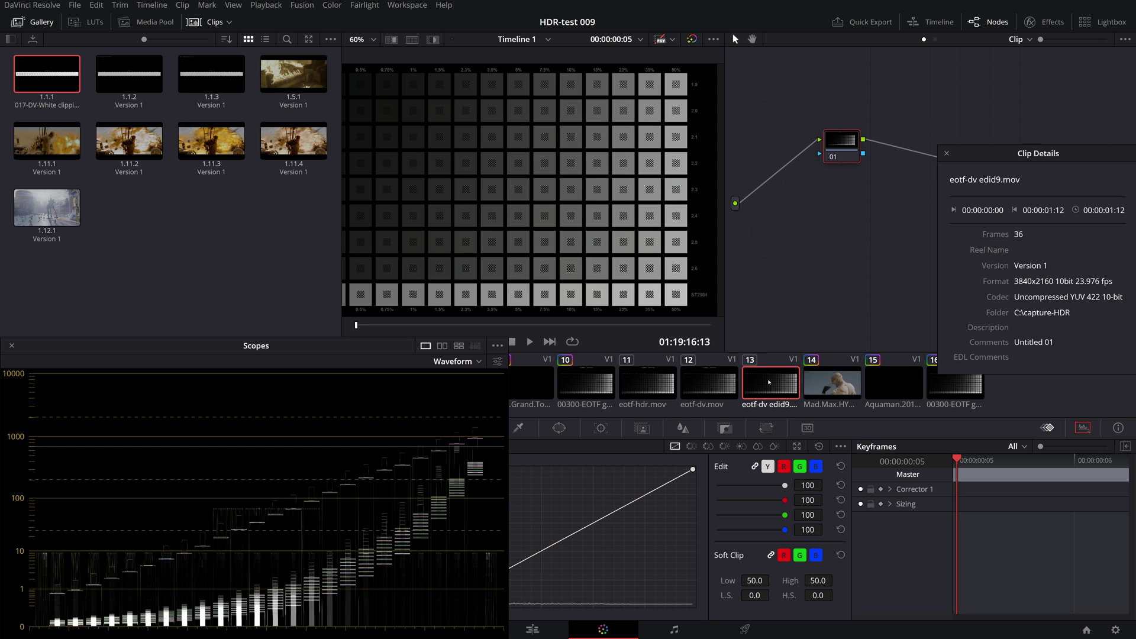
{"action": "left_click", "coordinate": [721, 386]}
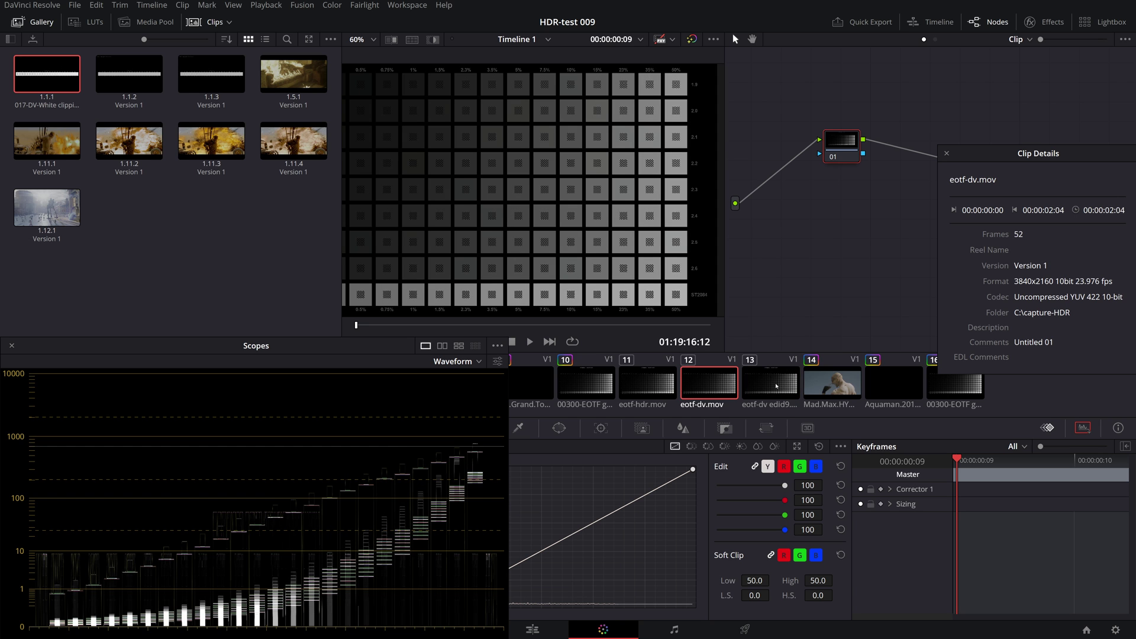
{"action": "left_click", "coordinate": [776, 386]}
{"action": "left_click", "coordinate": [721, 384]}
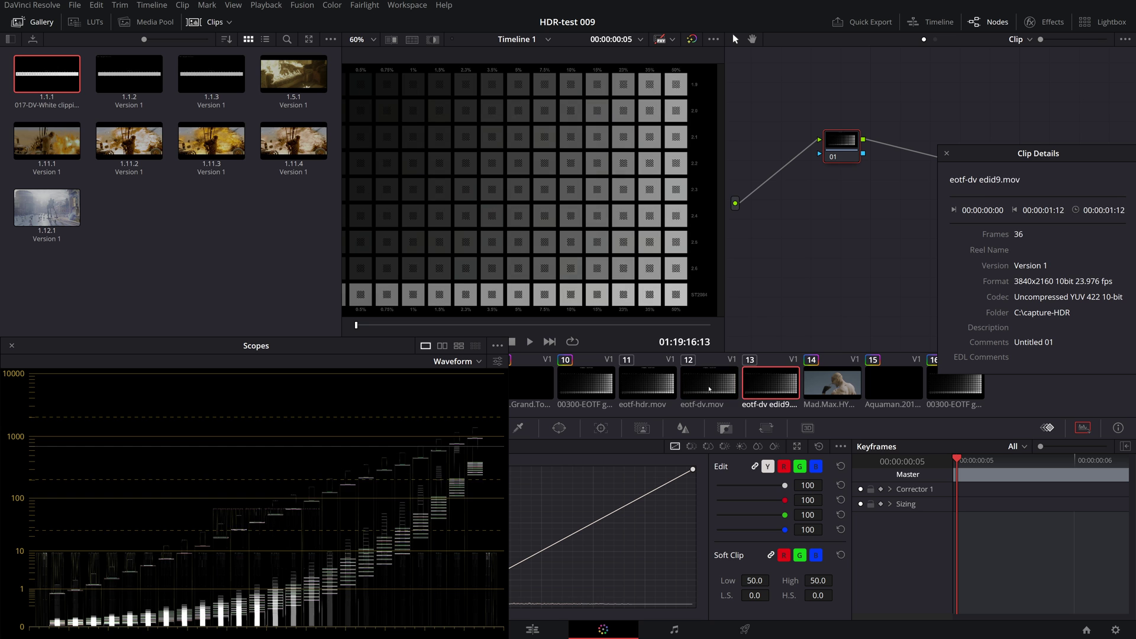
{"action": "left_click", "coordinate": [763, 389]}
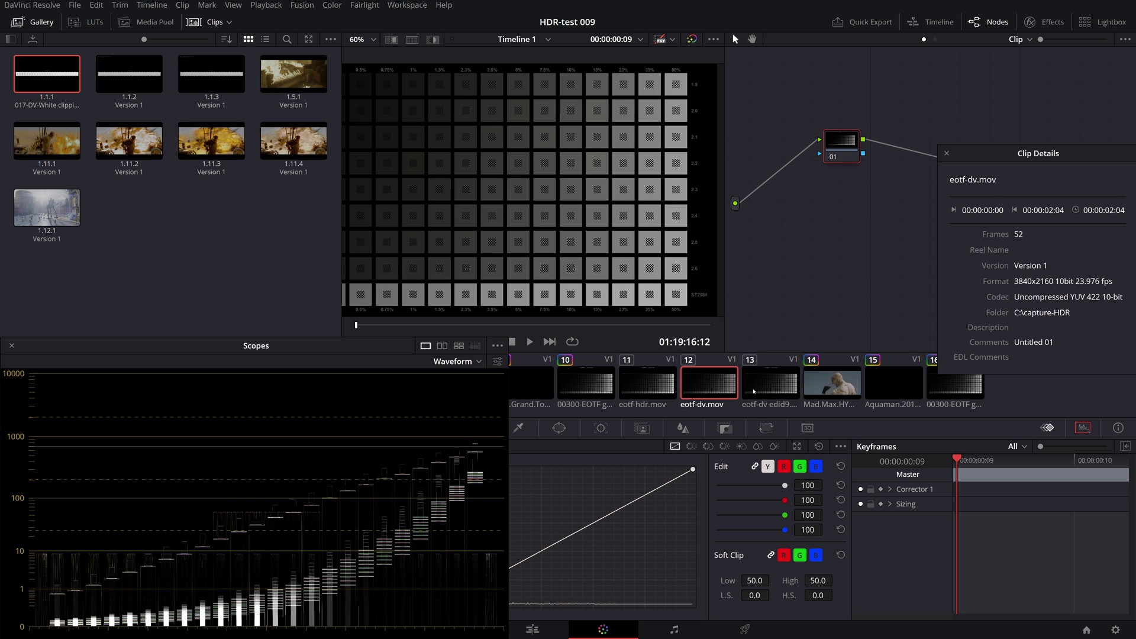
{"action": "left_click", "coordinate": [718, 391]}
{"action": "left_click", "coordinate": [766, 392]}
{"action": "left_click", "coordinate": [718, 392]}
{"action": "left_click", "coordinate": [765, 393]}
{"action": "left_click", "coordinate": [714, 391]}
{"action": "left_click", "coordinate": [763, 390]}
{"action": "left_click", "coordinate": [714, 389]}
{"action": "left_click", "coordinate": [762, 387]}
{"action": "left_click", "coordinate": [714, 388]}
{"action": "left_click", "coordinate": [764, 385]}
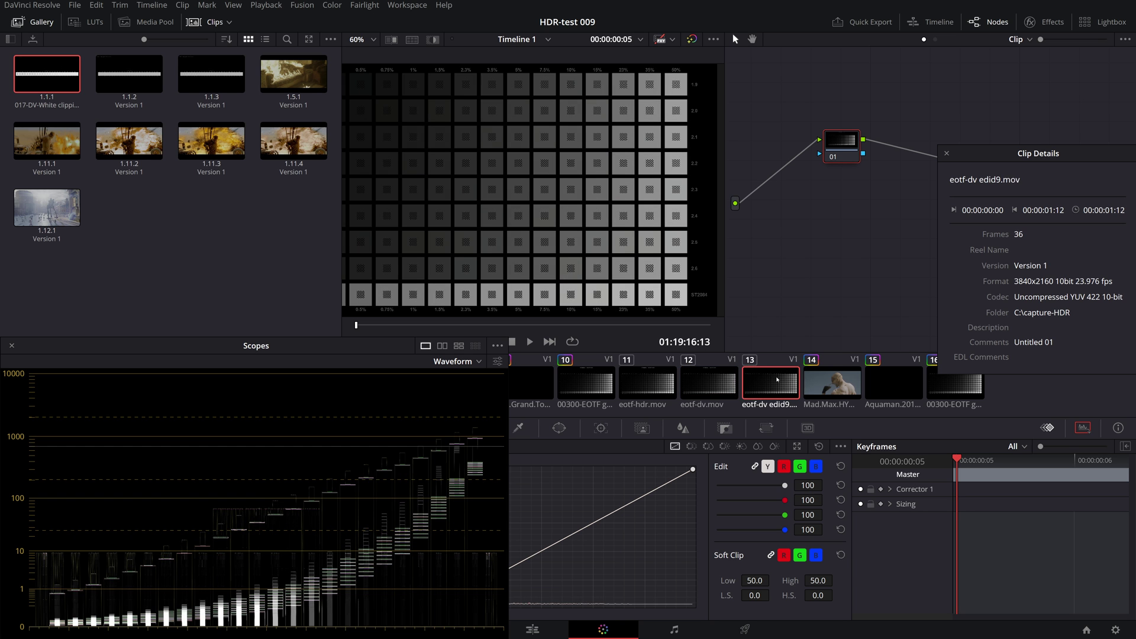
{"action": "left_click", "coordinate": [714, 384]}
{"action": "left_click", "coordinate": [769, 380]}
{"action": "left_click", "coordinate": [716, 383]}
{"action": "left_click", "coordinate": [766, 382]}
{"action": "left_click", "coordinate": [718, 382]}
{"action": "left_click", "coordinate": [773, 383]}
{"action": "left_click", "coordinate": [717, 383]}
Alternate between the 00300-EOTF gamma DV.mkv clip with G3-4000 enabled and eotf-dv.mov to compare their highlight roll-off.
{"action": "left_click", "coordinate": [586, 385]}
{"action": "left_click", "coordinate": [707, 384]}
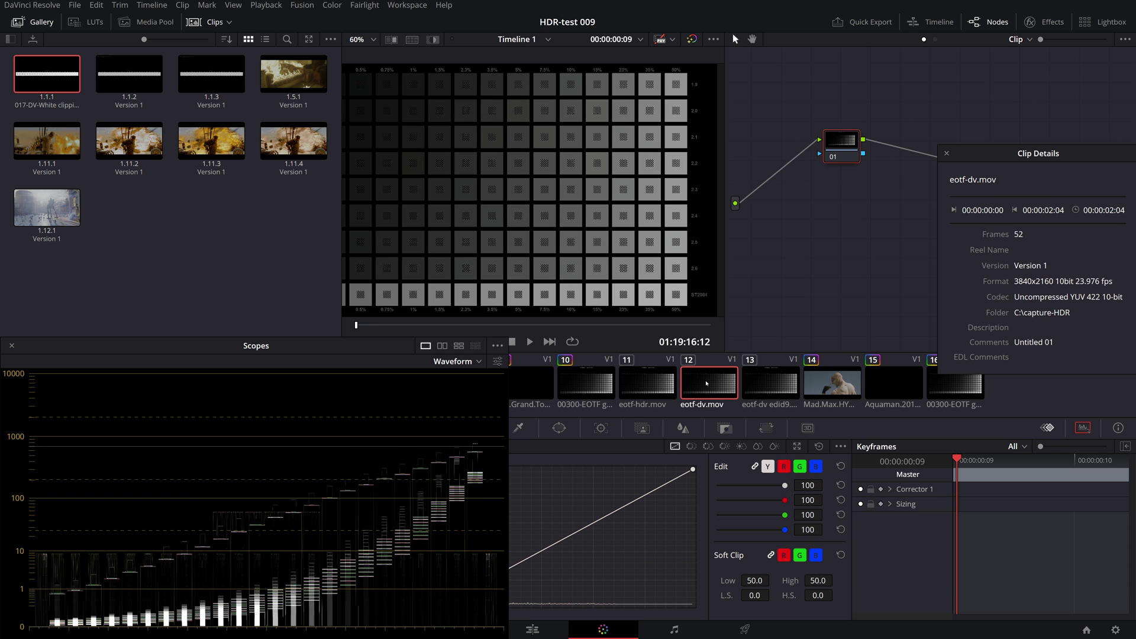
{"action": "left_click", "coordinate": [570, 383]}
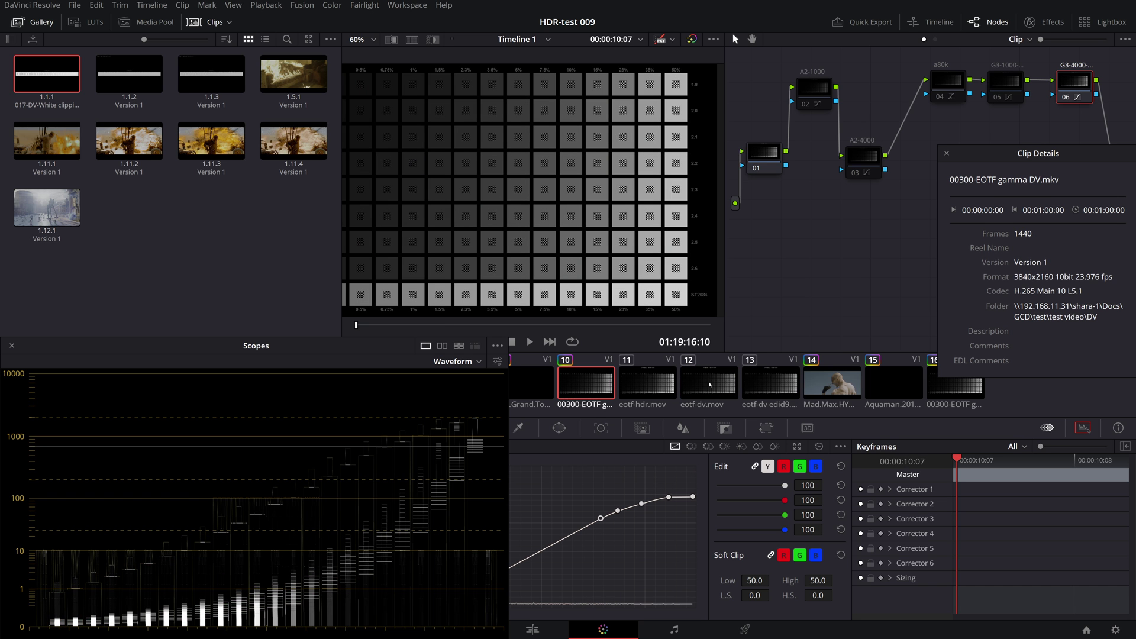
{"action": "left_click", "coordinate": [690, 385]}
{"action": "left_click", "coordinate": [586, 390]}
{"action": "left_click", "coordinate": [697, 391]}
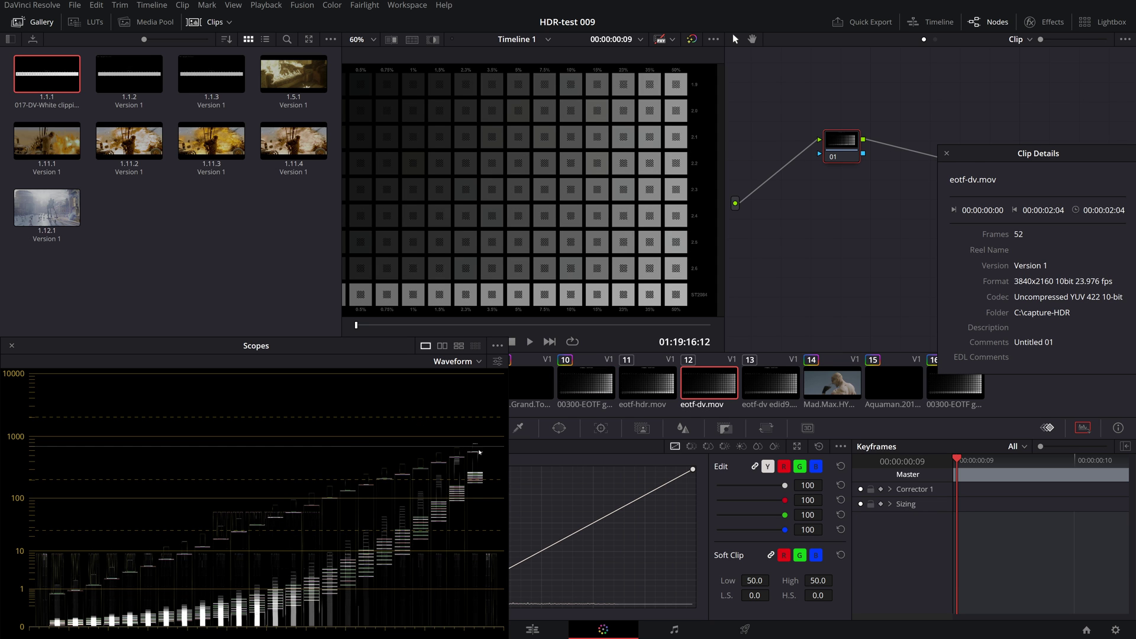
{"action": "left_click", "coordinate": [601, 390]}
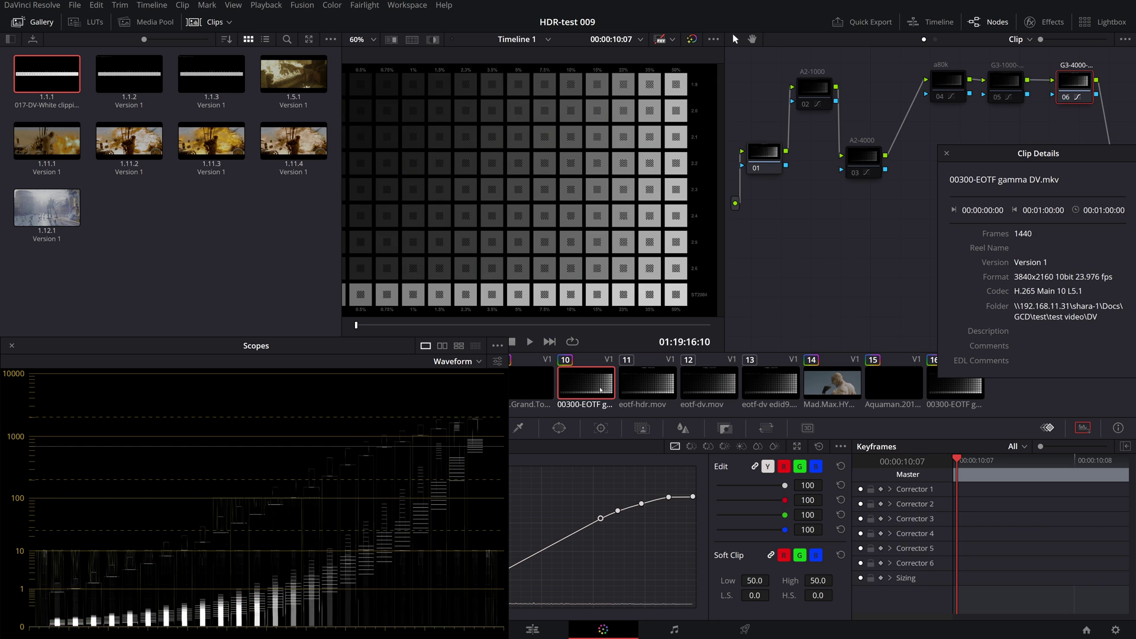
{"action": "left_click", "coordinate": [723, 389]}
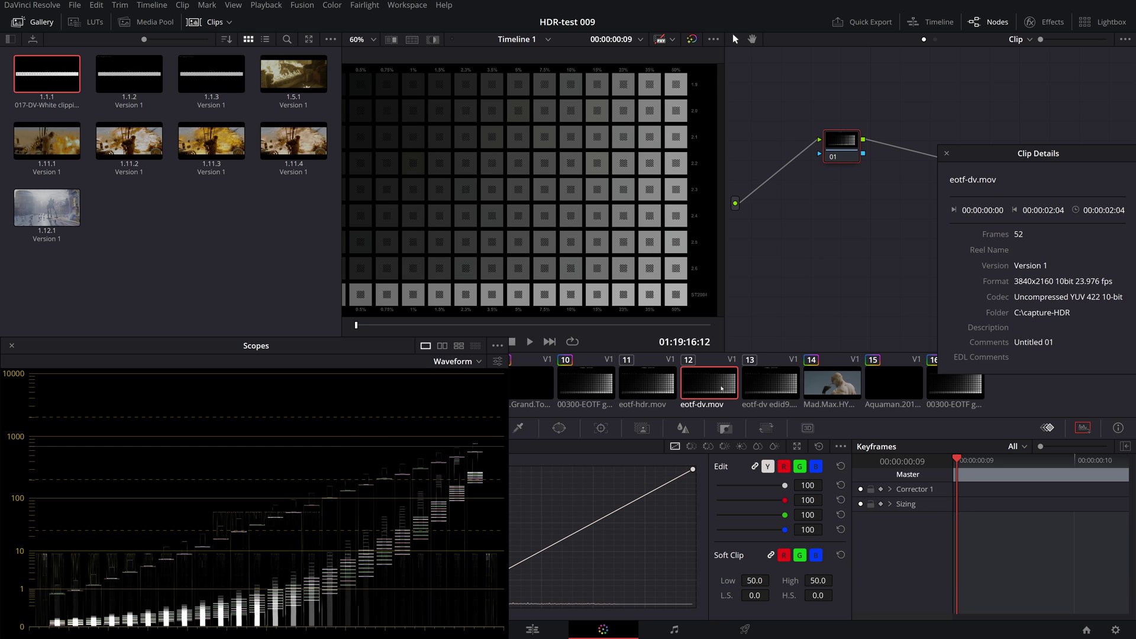
{"action": "left_click", "coordinate": [583, 388]}
{"action": "left_click", "coordinate": [648, 388]}
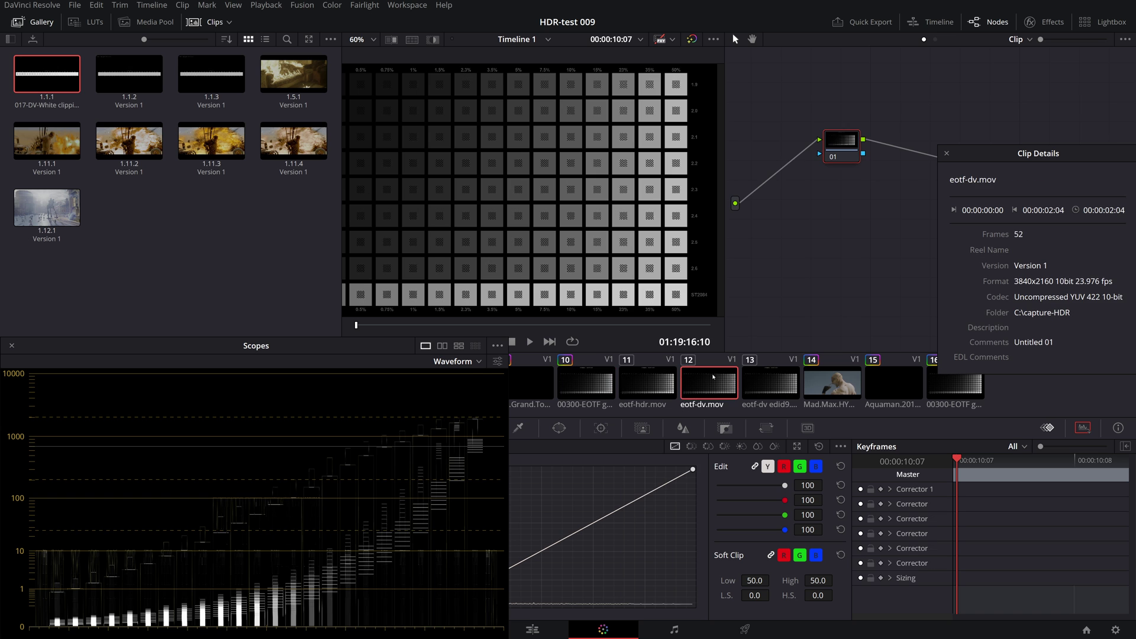
Alternate repeatedly between eotf-dv.mov and eotf-dv edid9.mov to examine how their tone mapping differs, ending on the edid9 capture.
{"action": "left_click", "coordinate": [690, 382]}
{"action": "left_click", "coordinate": [761, 385]}
{"action": "left_click", "coordinate": [704, 385]}
{"action": "left_click", "coordinate": [761, 386]}
{"action": "left_click", "coordinate": [704, 385]}
{"action": "left_click", "coordinate": [761, 385]}
{"action": "left_click", "coordinate": [704, 385]}
{"action": "left_click", "coordinate": [762, 383]}
{"action": "left_click", "coordinate": [705, 385]}
{"action": "left_click", "coordinate": [763, 383]}
{"action": "left_click", "coordinate": [705, 385]}
{"action": "left_click", "coordinate": [752, 386]}
{"action": "left_click", "coordinate": [705, 385]}
{"action": "left_click", "coordinate": [746, 387]}
{"action": "left_click", "coordinate": [704, 384]}
{"action": "left_click", "coordinate": [747, 387]}
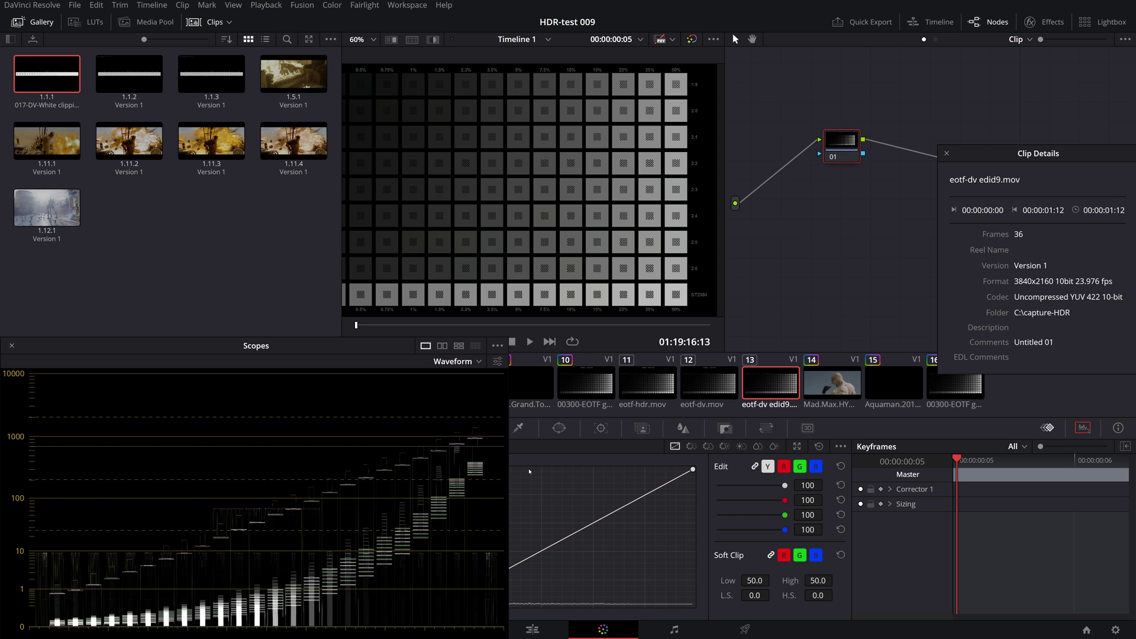
On the 00300-EOTF gamma DV.mkv clip, disable the G3-4000 node and select the G3-1000 node.
{"action": "left_click", "coordinate": [586, 385]}
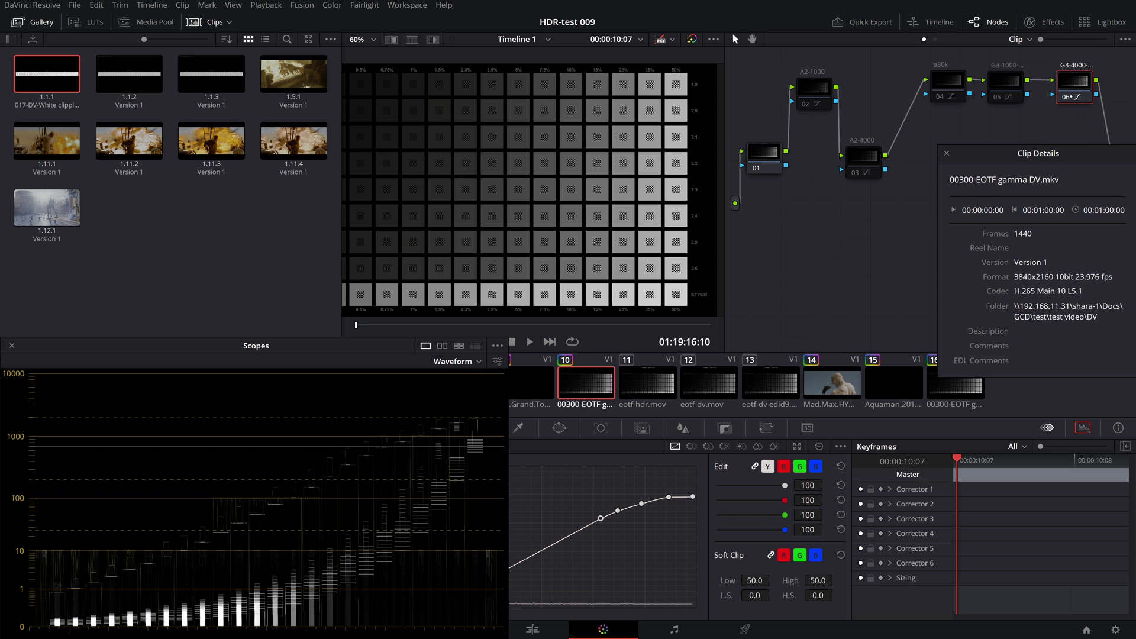
{"action": "left_click", "coordinate": [1011, 82]}
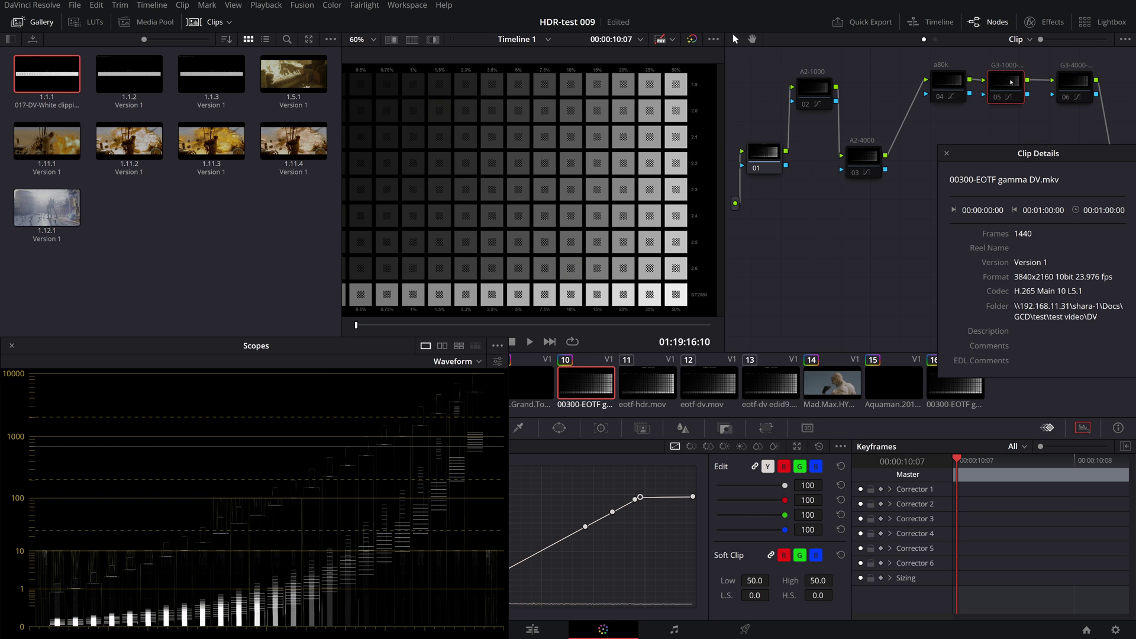